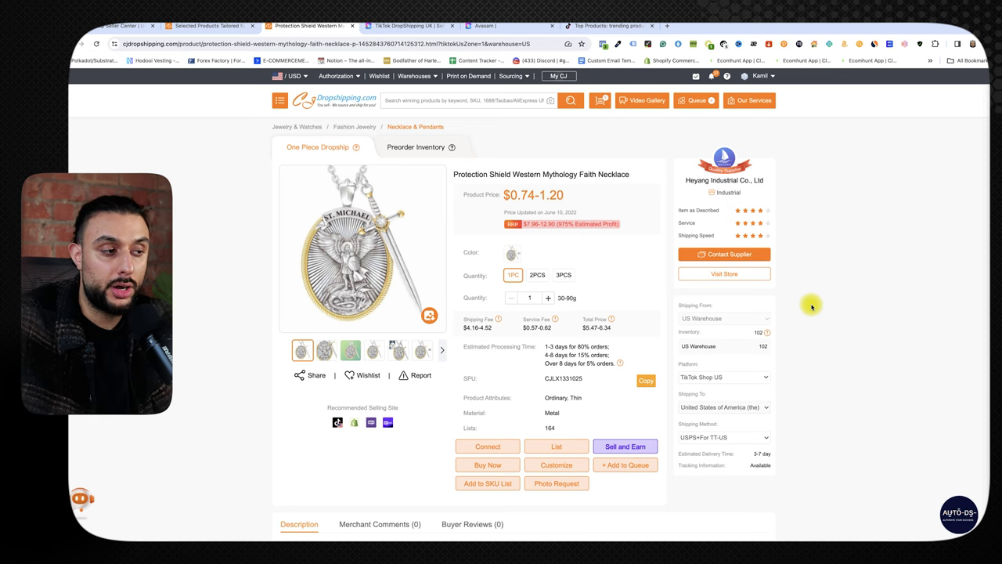
scroll(812, 307, down, 1)
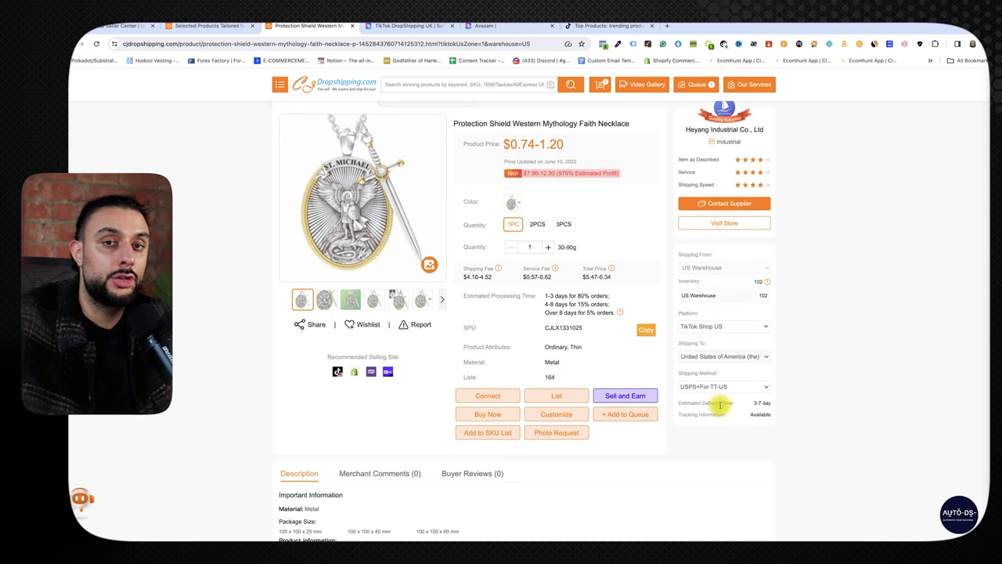
scroll(719, 403, up, 1)
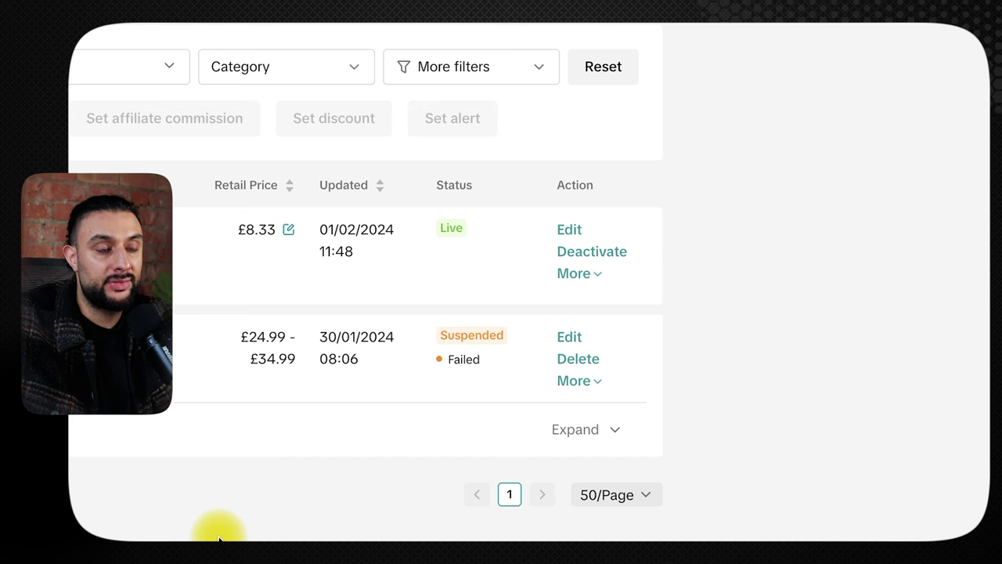
- Open the live Cat Radiator Soft Faux Fur Bed - CREAM listing for editing and review its product, sales and shipping information
click(569, 230)
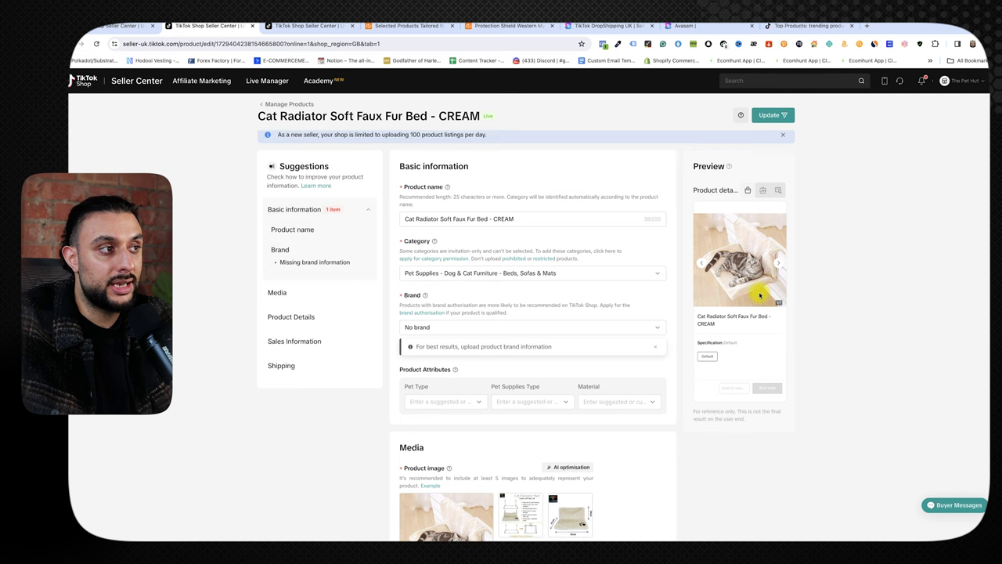
scroll(625, 331, down, 10)
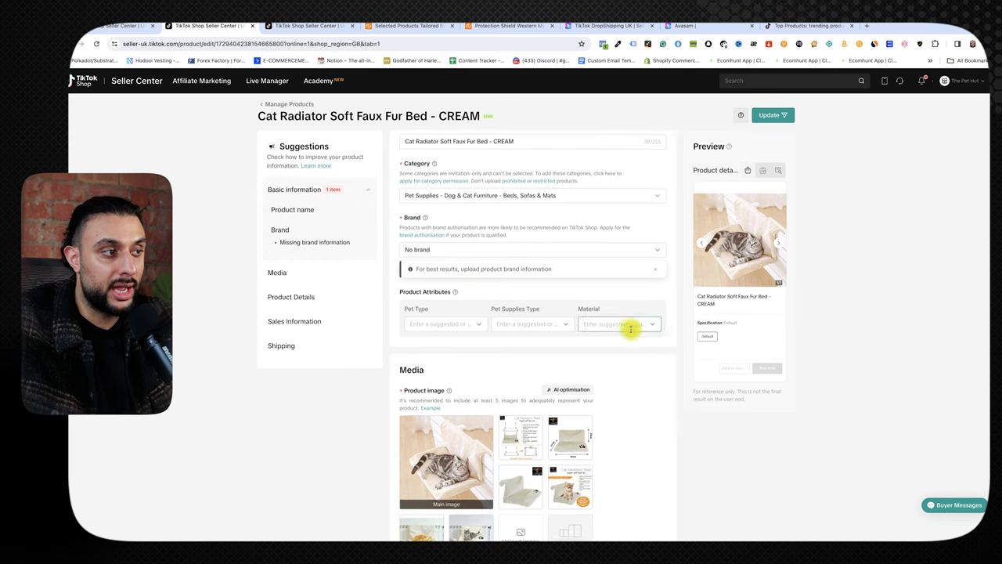
scroll(717, 407, up, 6)
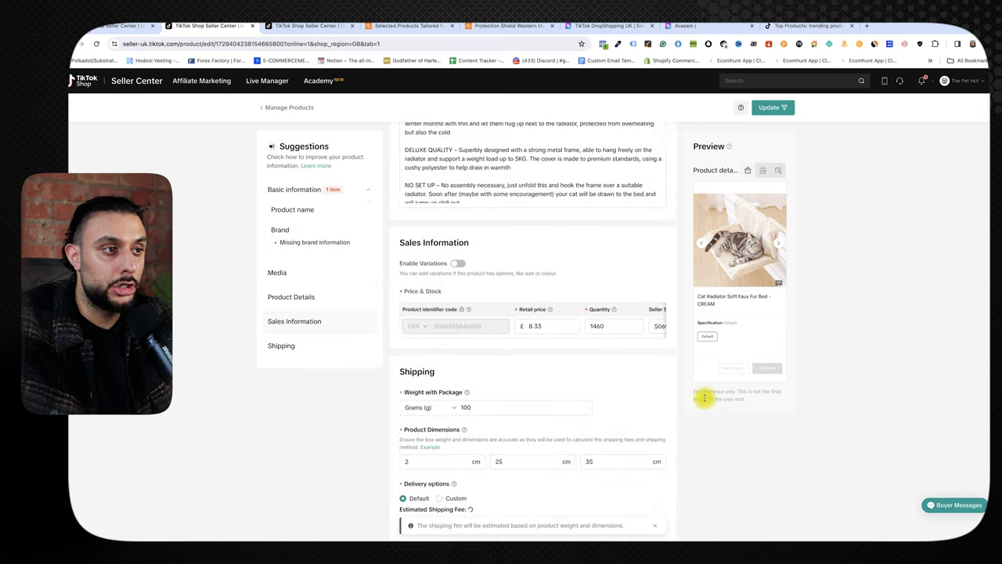
scroll(704, 398, down, 4)
scroll(701, 394, up, 12)
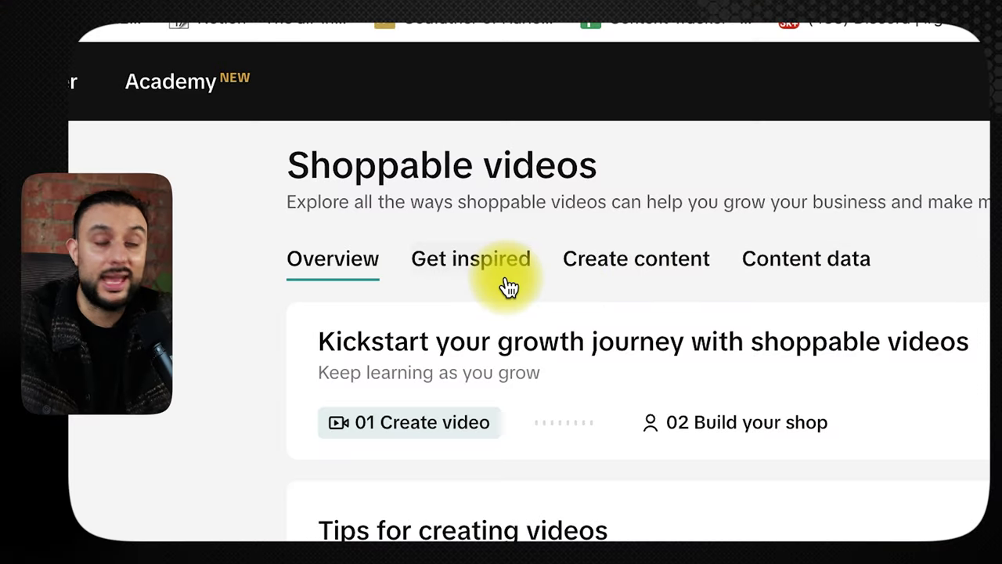
- Show the top-sales inspiration videos from the last 7 days under Shoppable videos
click(507, 287)
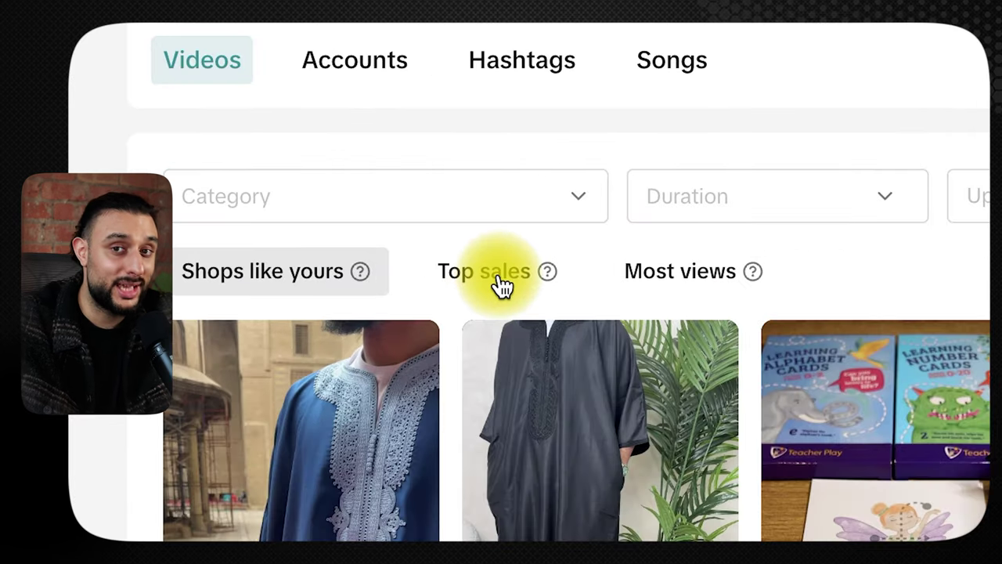
click(501, 287)
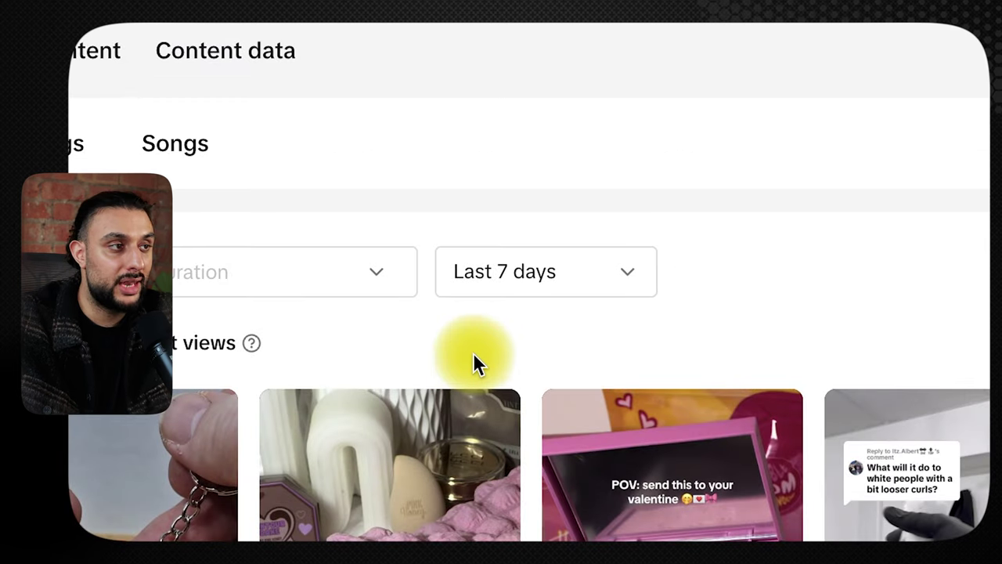
click(577, 292)
click(549, 334)
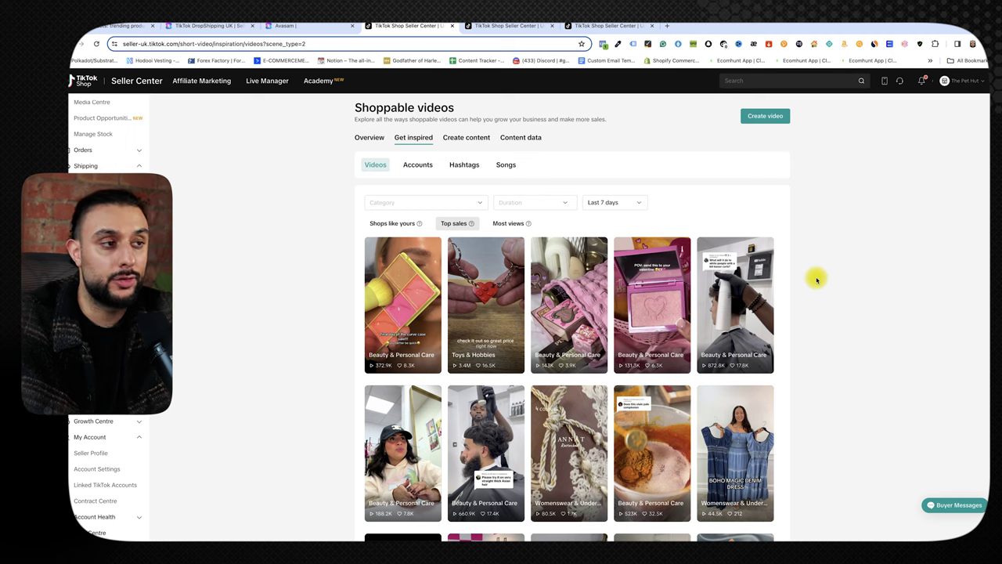
- Browse the top-sales videos across the result pages and return to page 1
scroll(821, 288, down, 3)
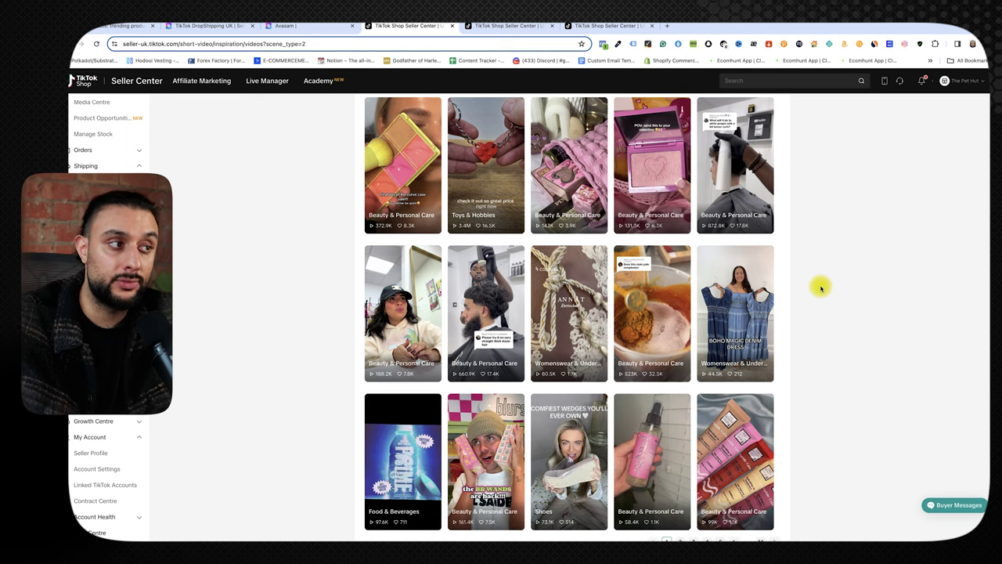
scroll(820, 288, up, 2)
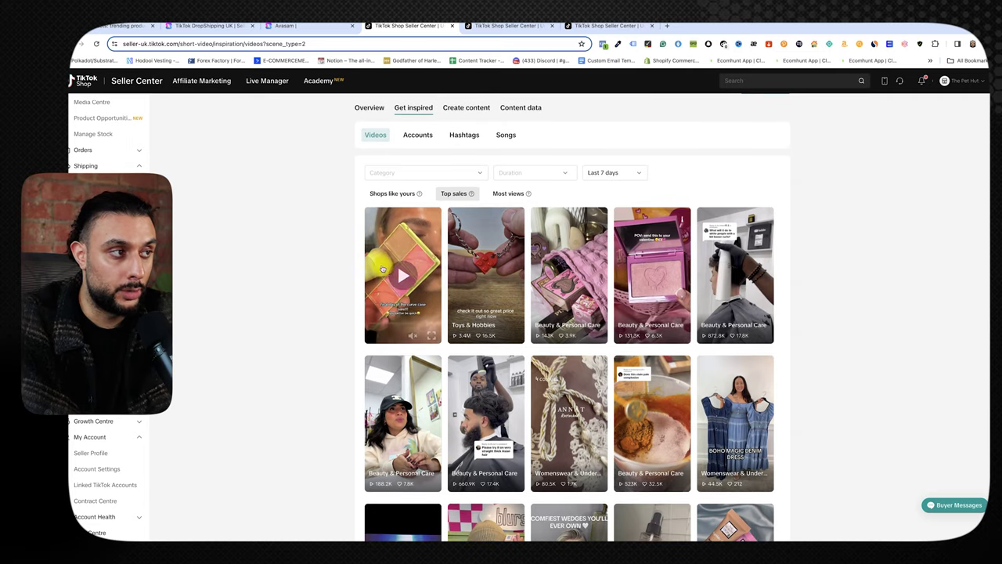
scroll(855, 384, down, 12)
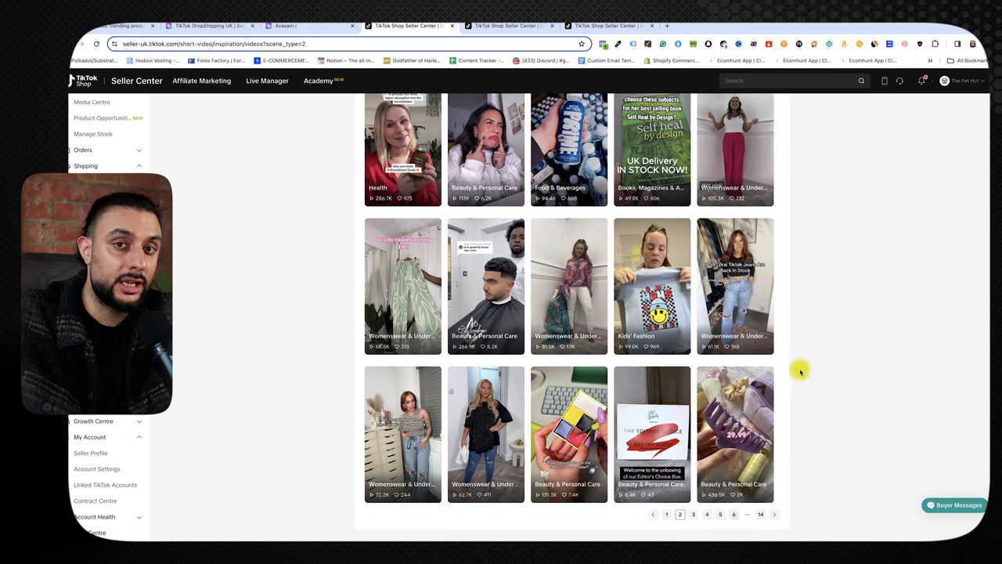
click(668, 514)
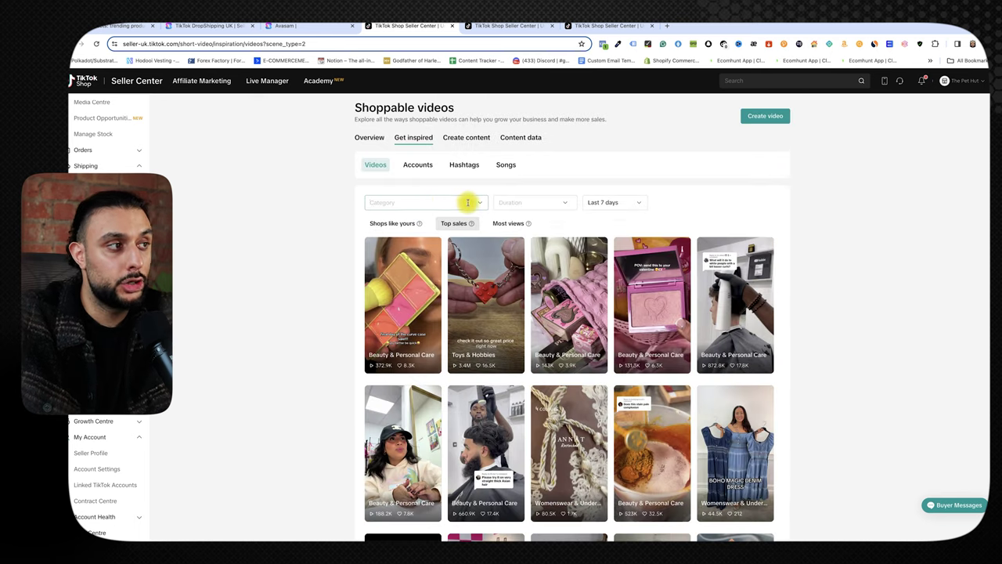
- Filter the top-sales videos by the Toys & Hobbies category and look through the matching videos
click(467, 202)
scroll(431, 344, down, 3)
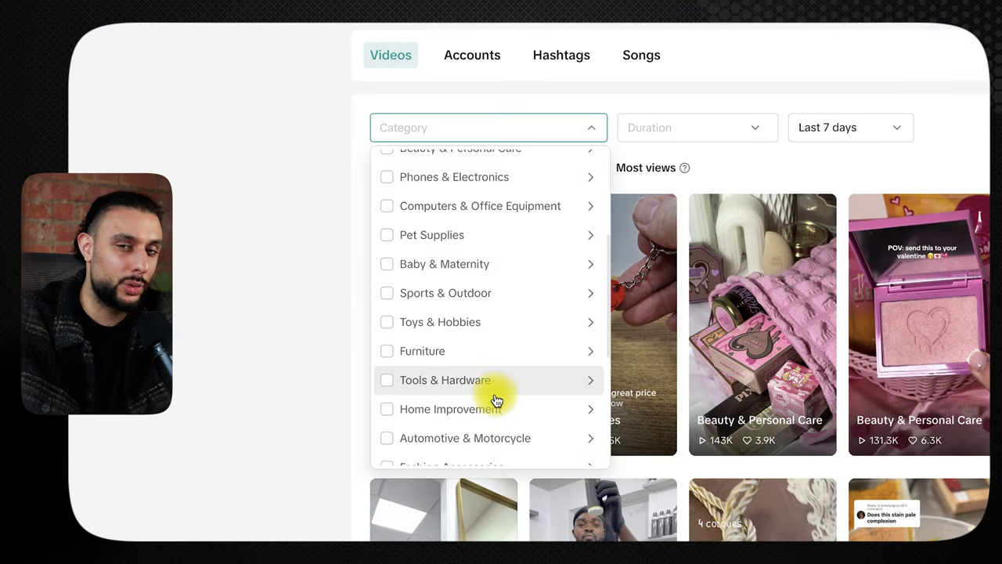
click(390, 323)
click(875, 292)
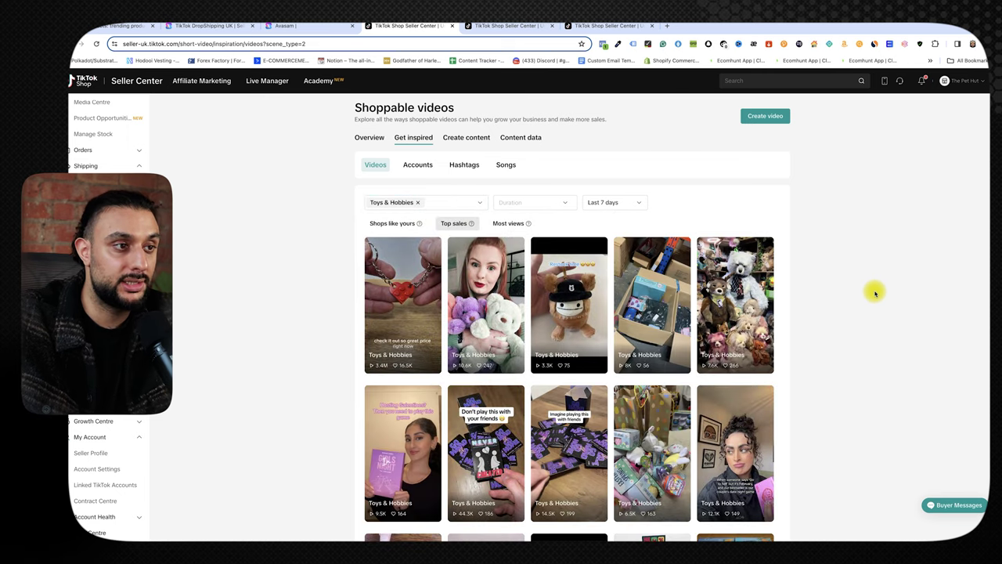
scroll(875, 293, down, 2)
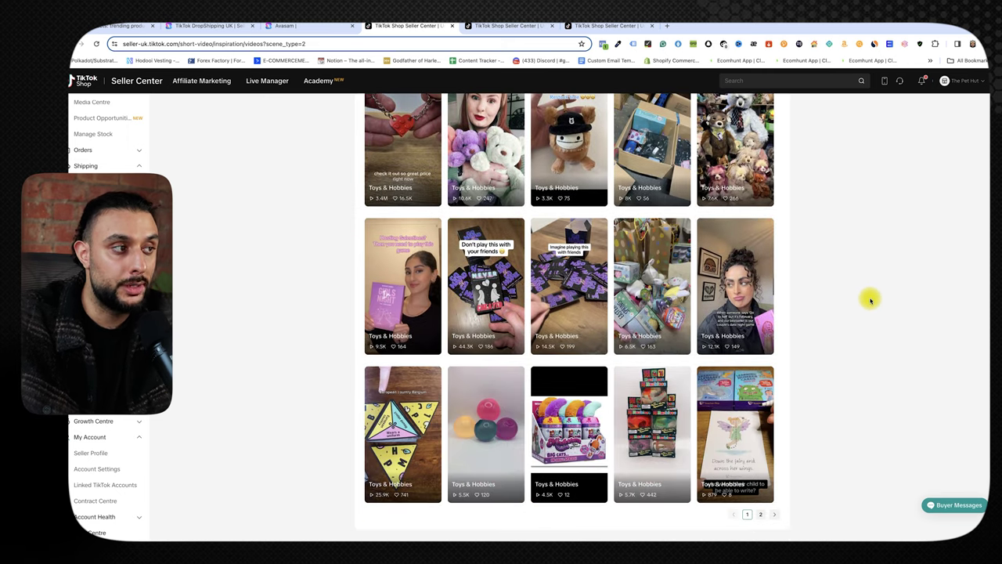
scroll(870, 300, up, 2)
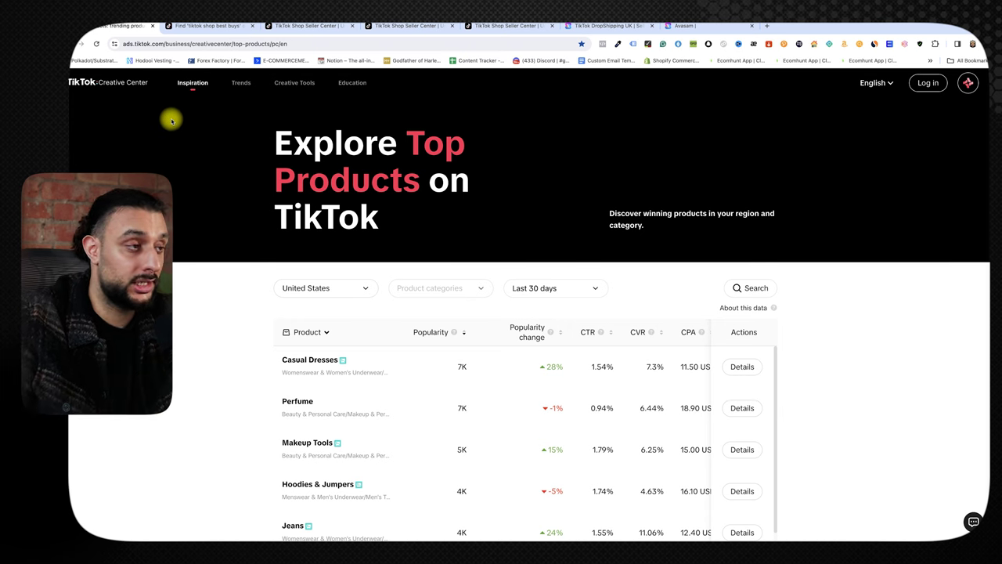
- In TikTok Creative Center, set the top products' region to United States and the period to the last 30 days
click(318, 286)
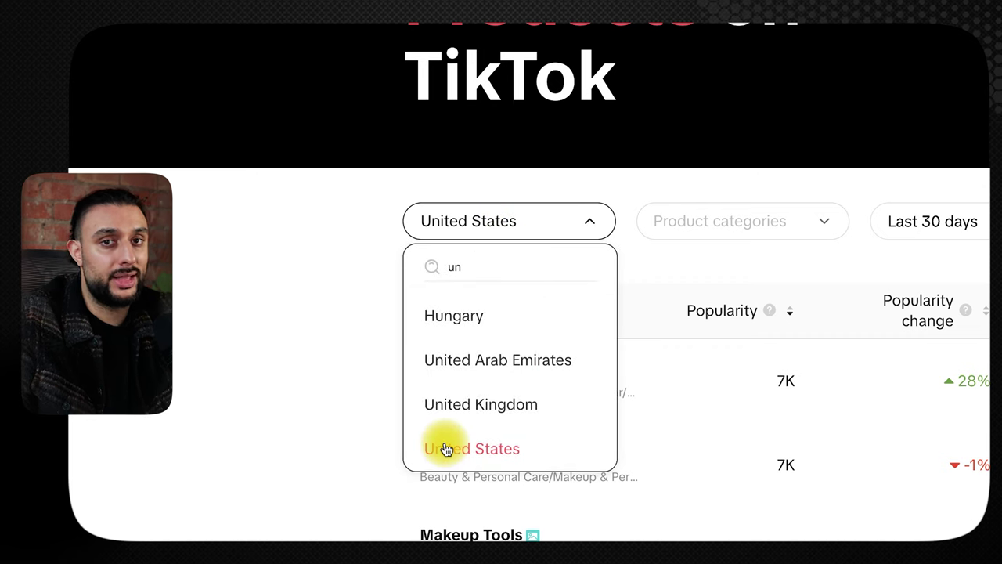
click(302, 461)
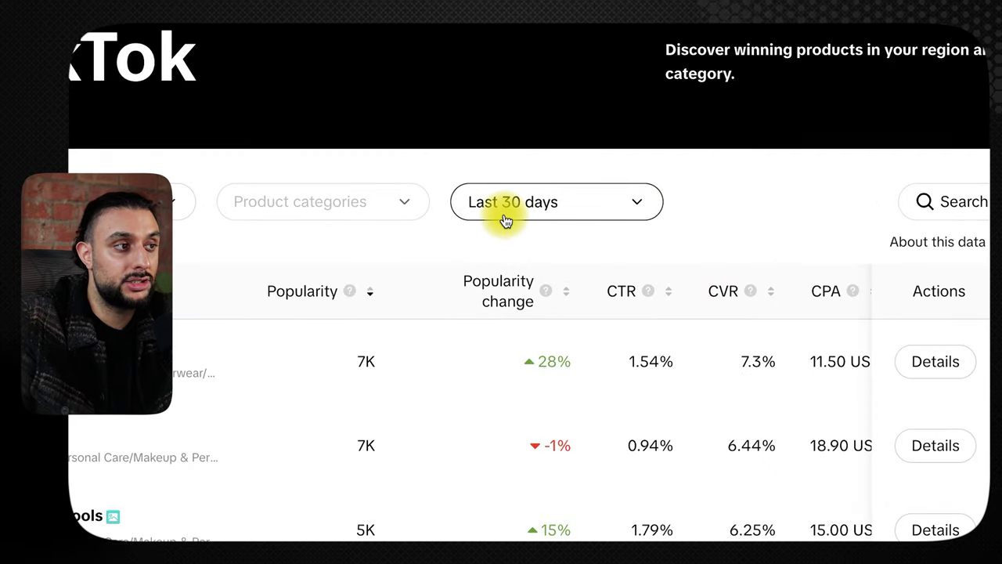
click(503, 216)
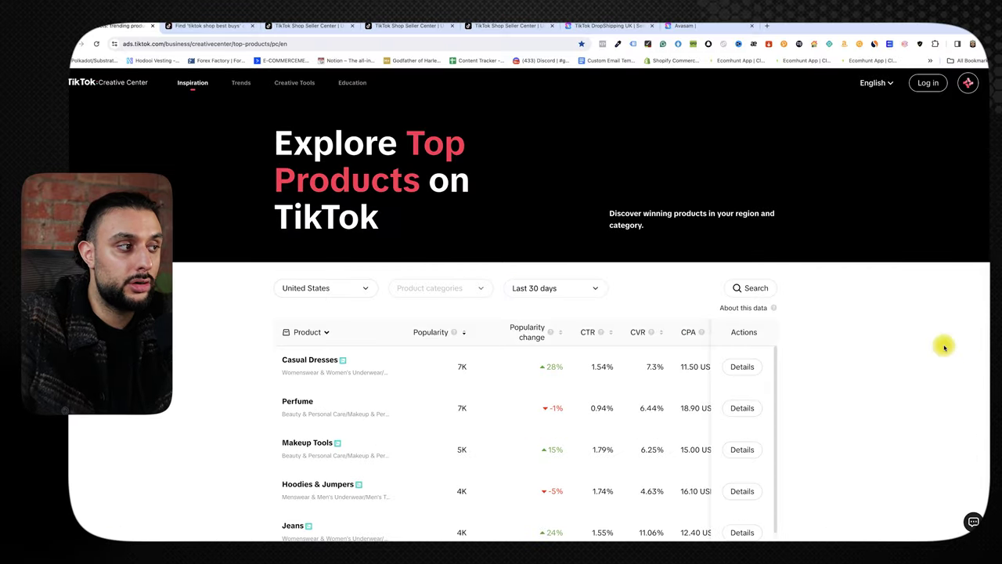
- Examine the top products list for each product's popularity, popularity change and advertising metrics
scroll(325, 353, down, 1)
scroll(409, 376, up, 2)
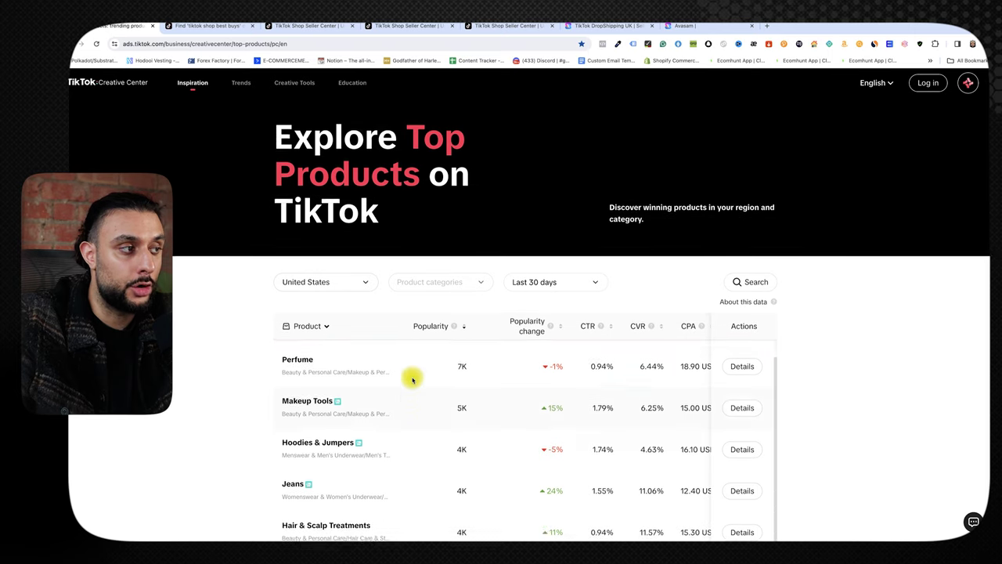
scroll(268, 368, up, 1)
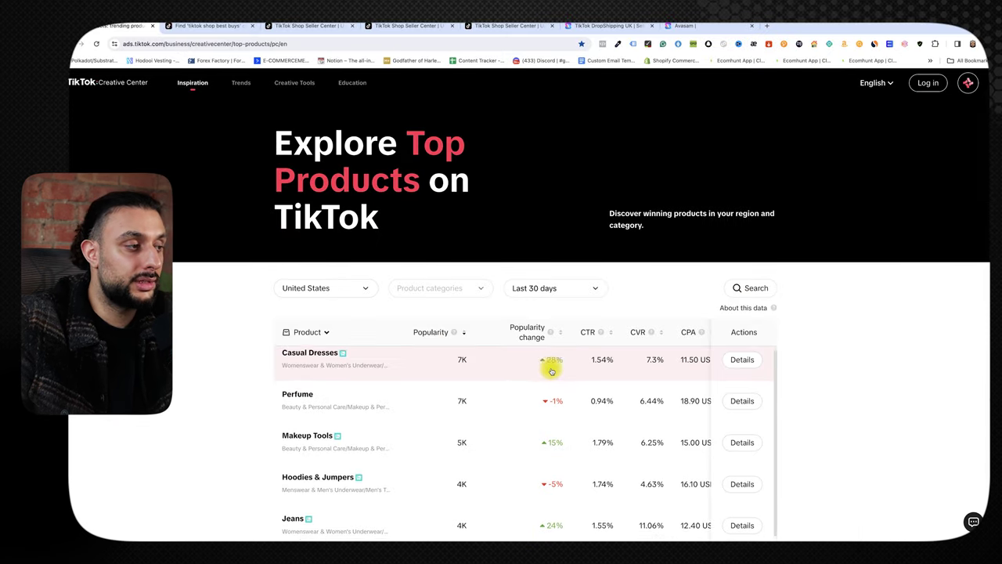
scroll(548, 368, down, 2)
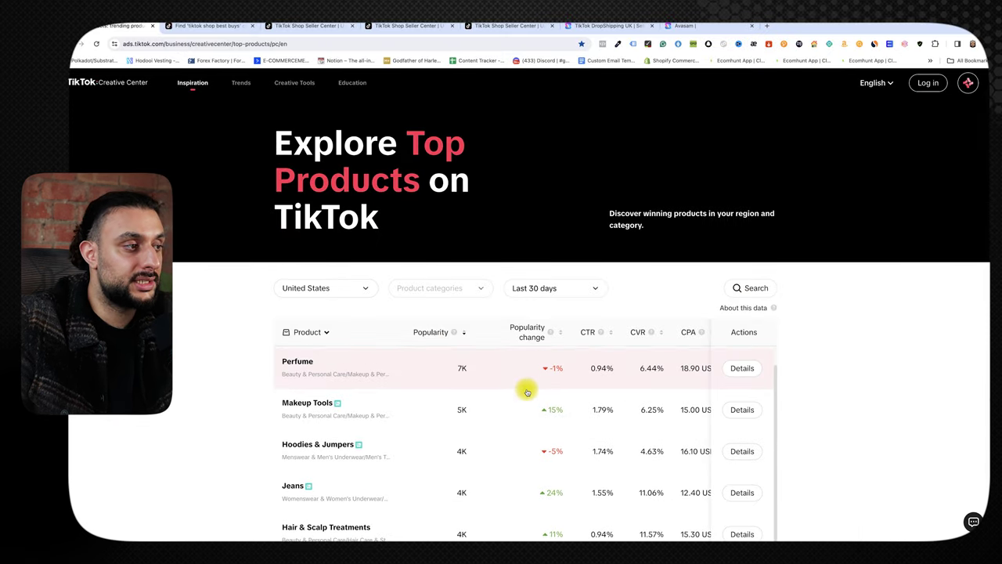
scroll(550, 412, down, 2)
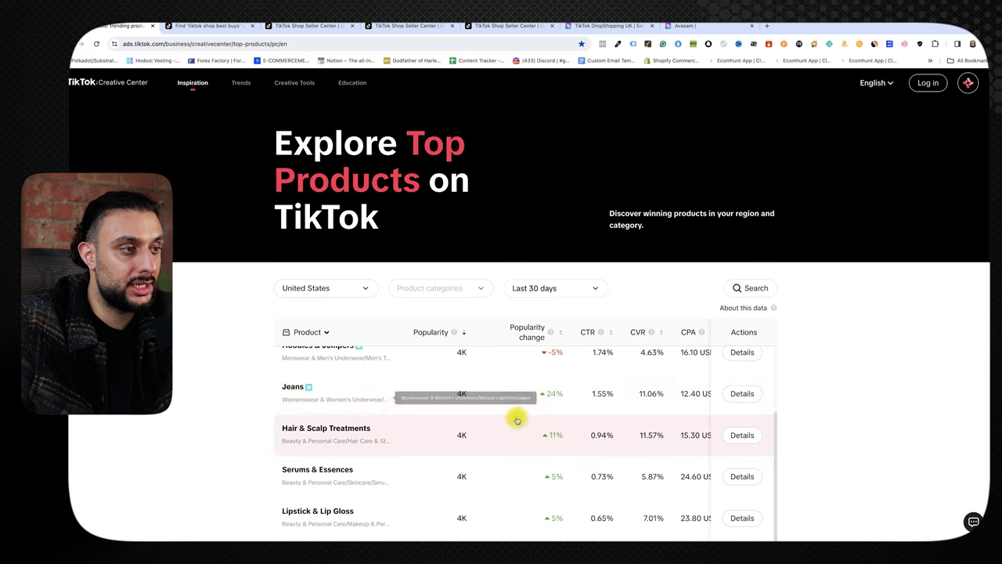
scroll(518, 418, down, 1)
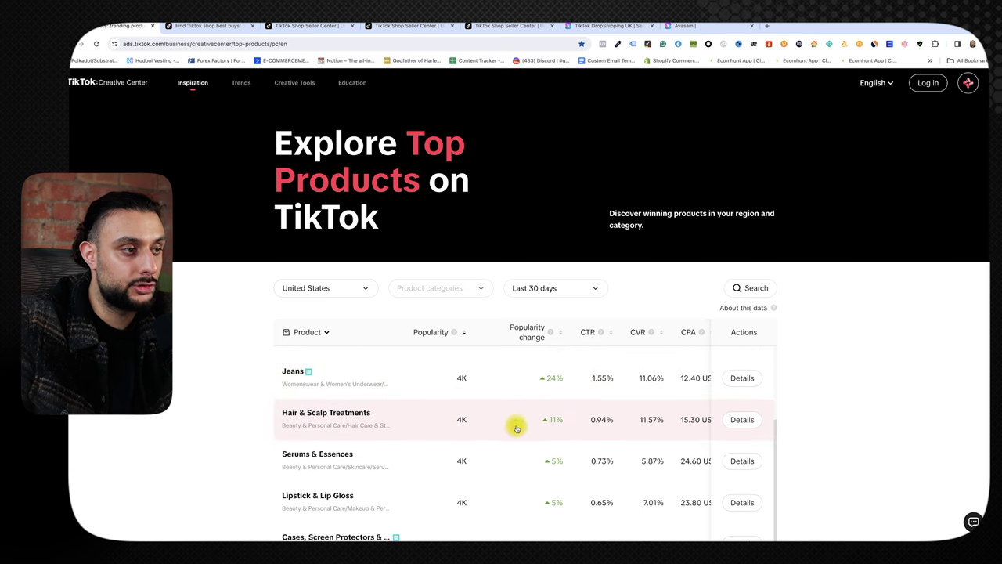
scroll(546, 427, down, 3)
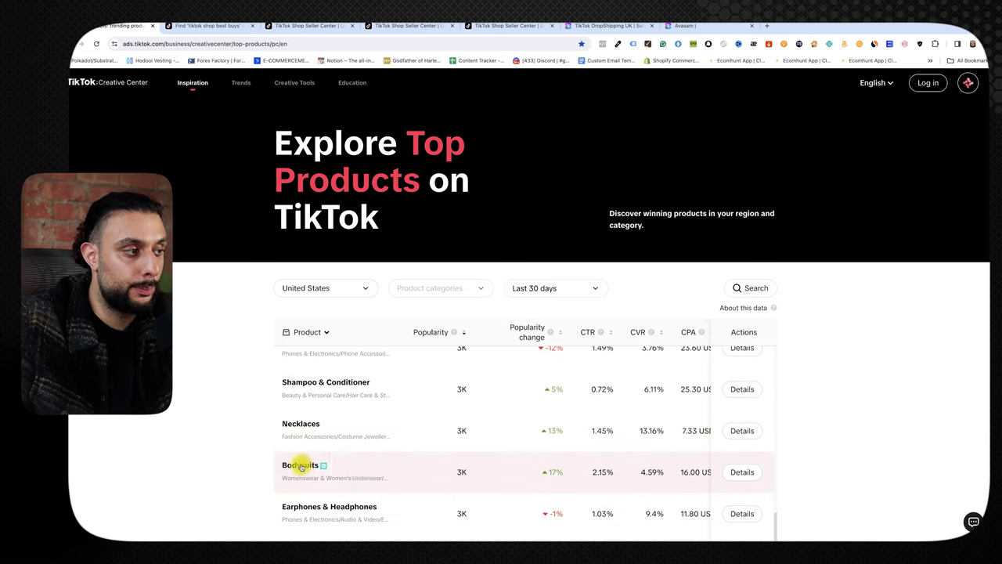
scroll(547, 470, down, 5)
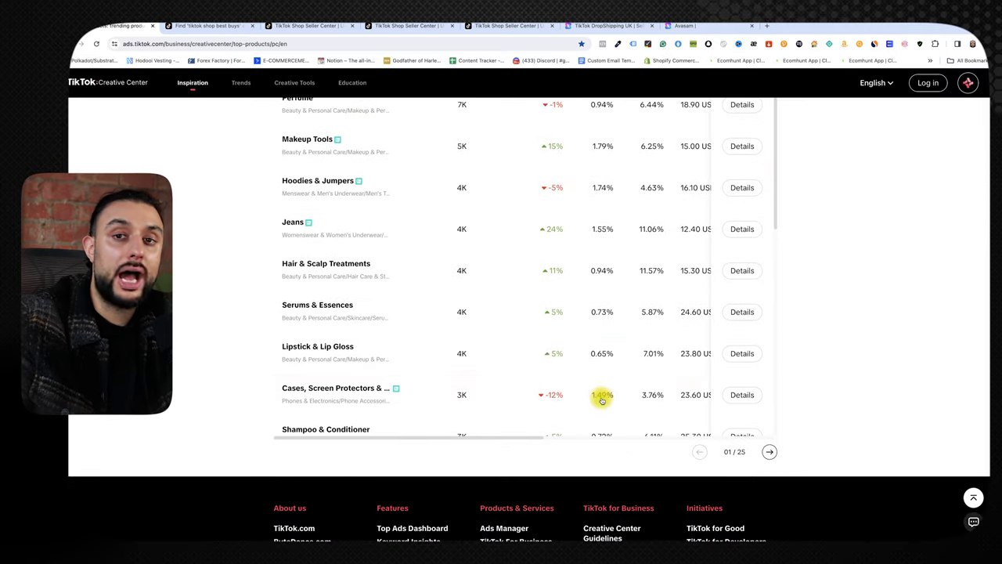
scroll(888, 405, up, 6)
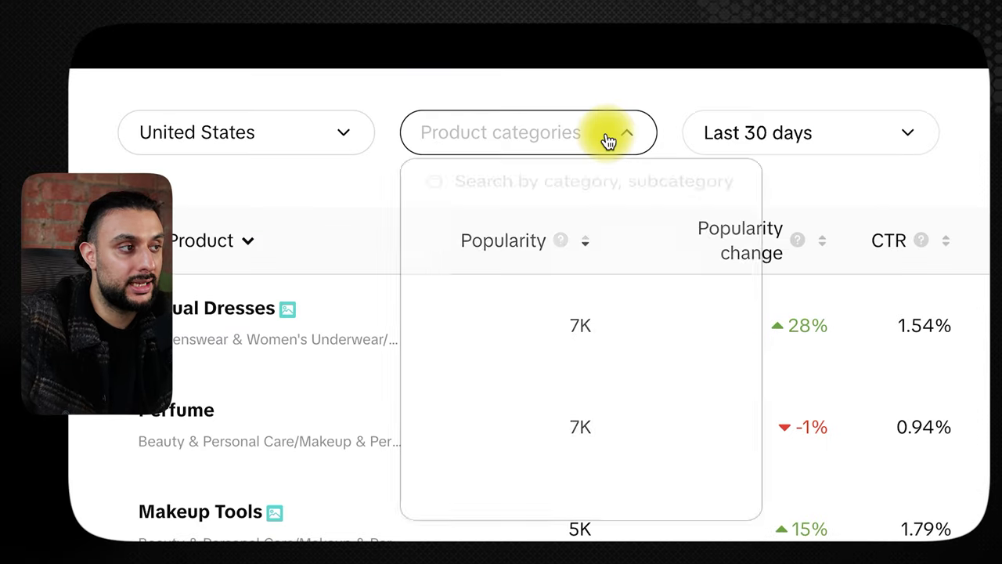
- Filter the top products by the Toys & Hobbies product category
click(478, 289)
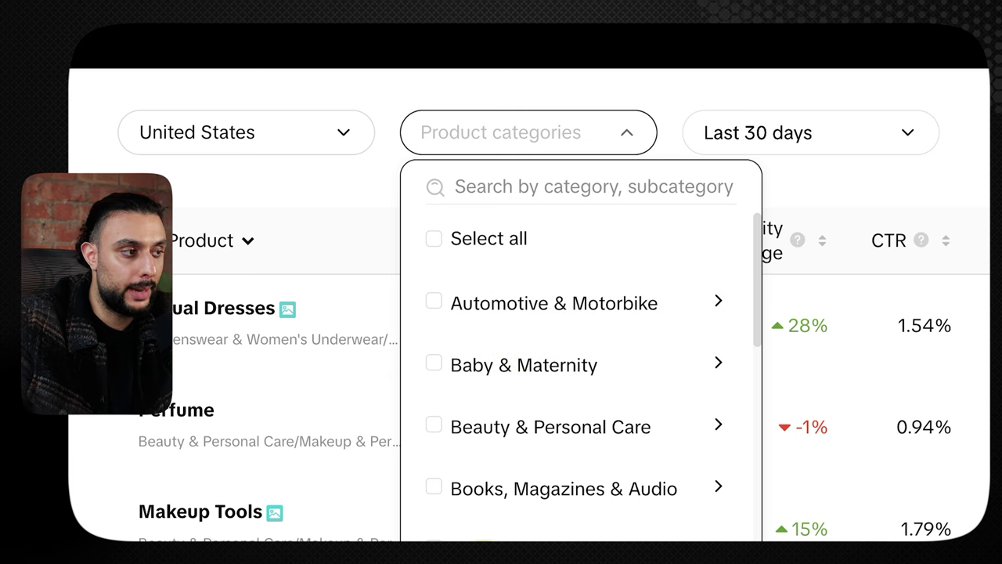
scroll(538, 445, down, 12)
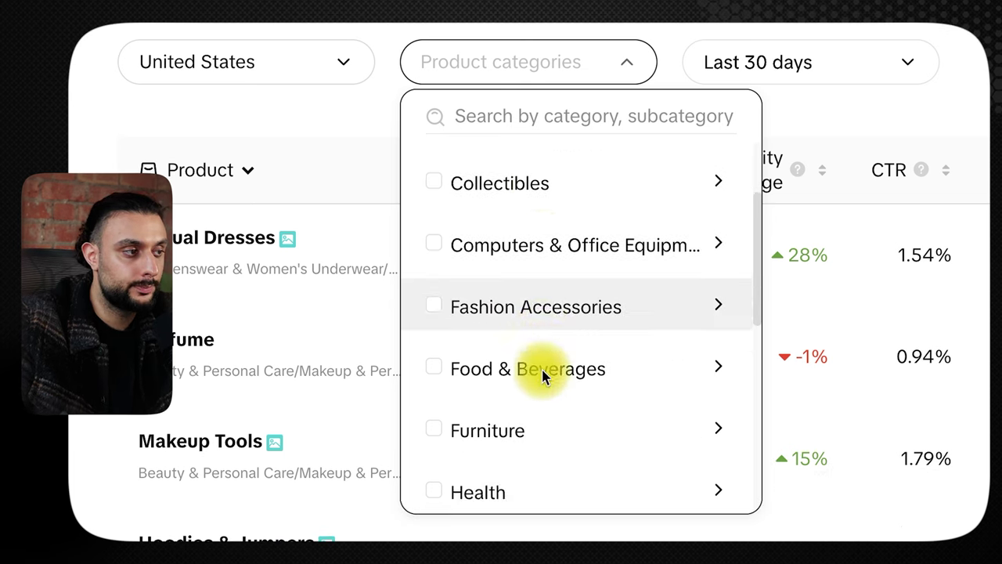
click(435, 478)
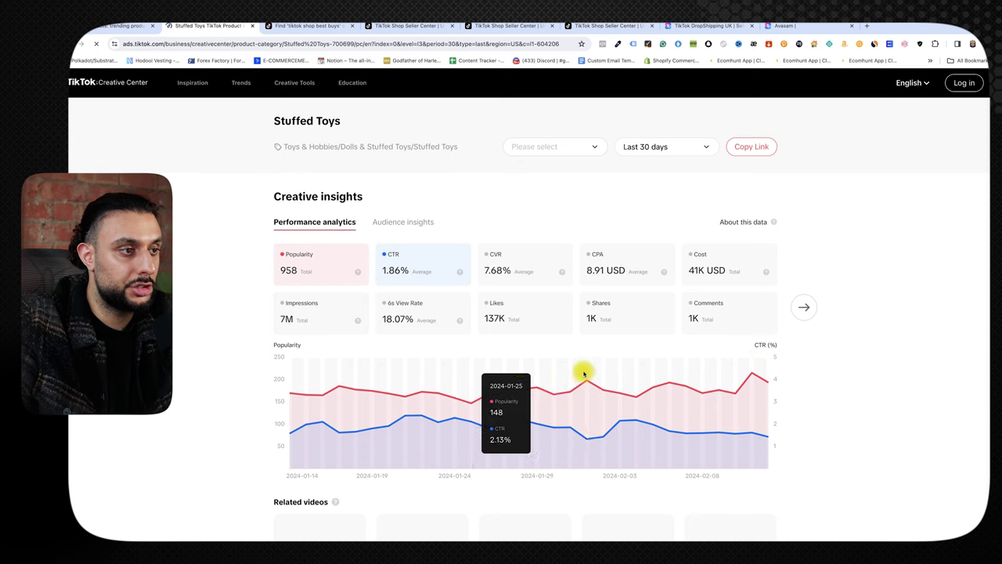
- Page through the related videos in the Stuffed Toys product insights
scroll(582, 374, down, 3)
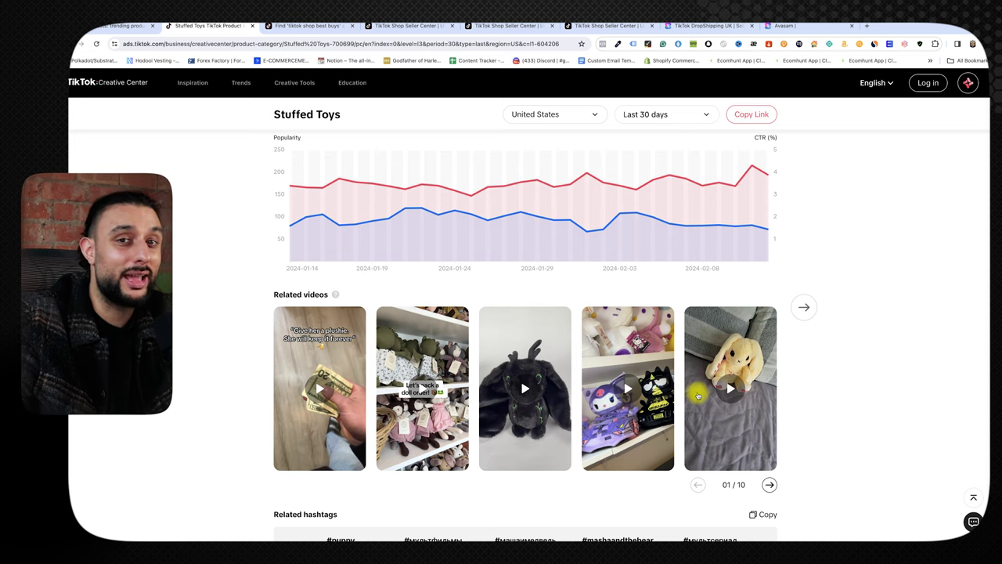
click(771, 484)
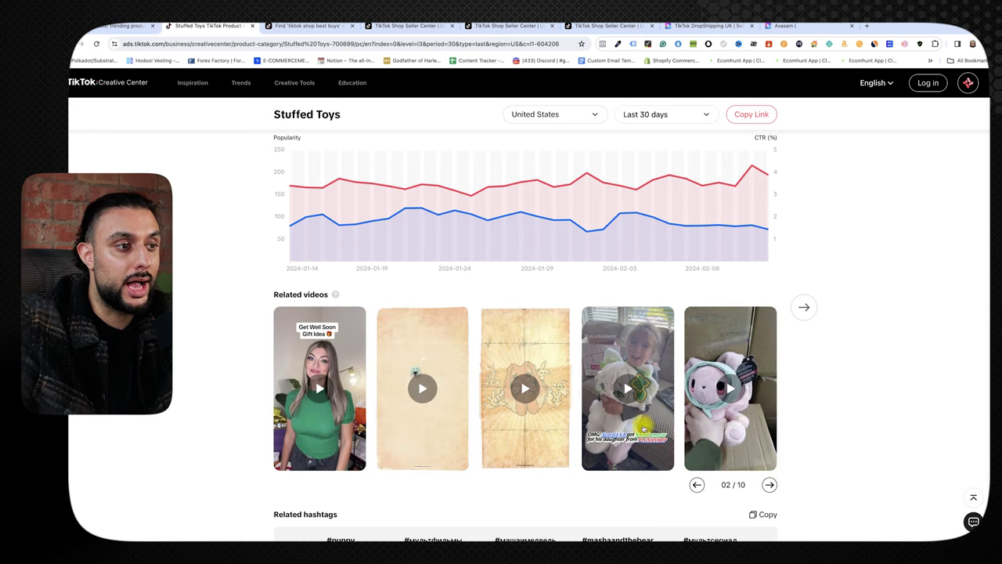
click(771, 485)
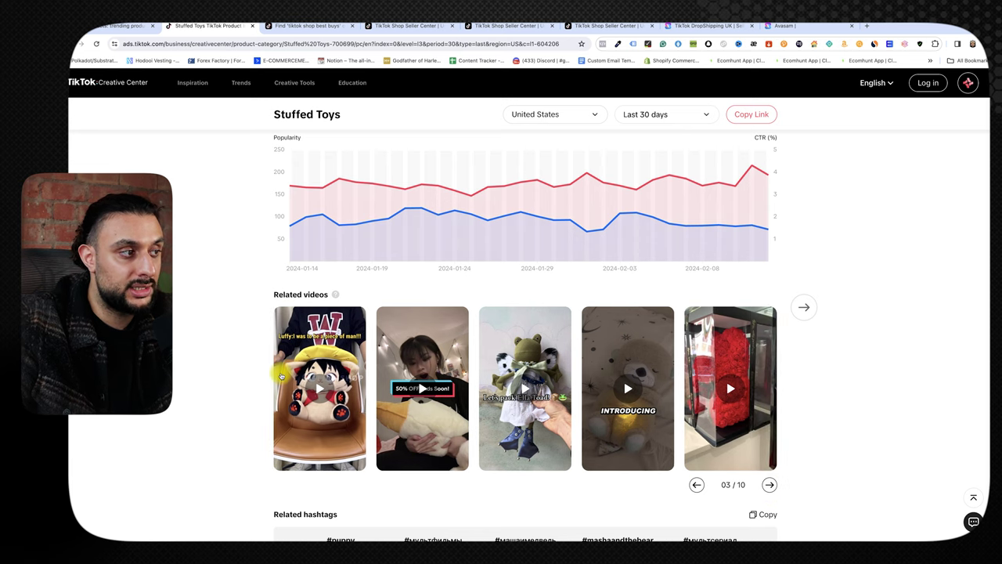
click(770, 486)
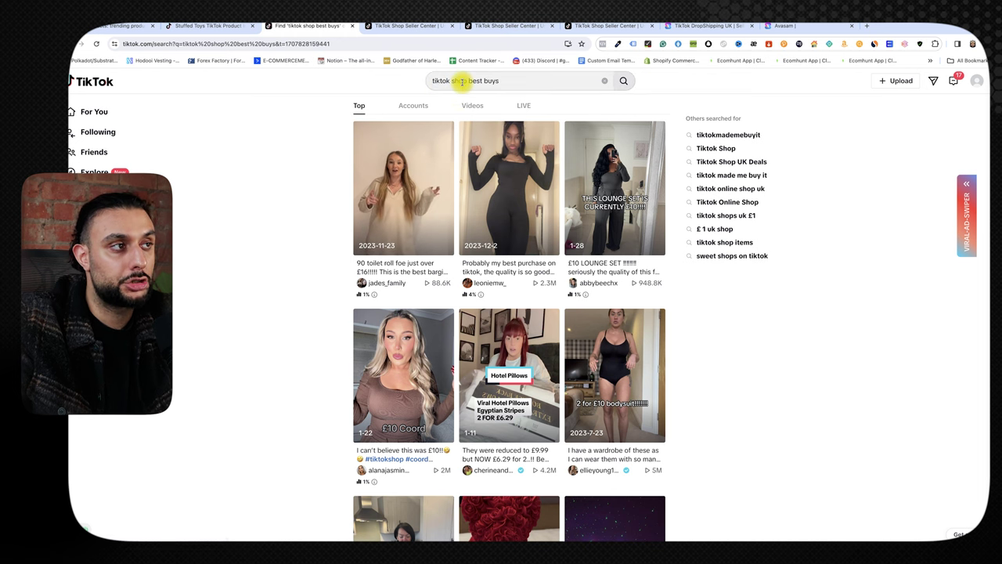
- Look through the TikTok search results for "tiktok shop best buys" and the suggested related searches
scroll(749, 398, down, 5)
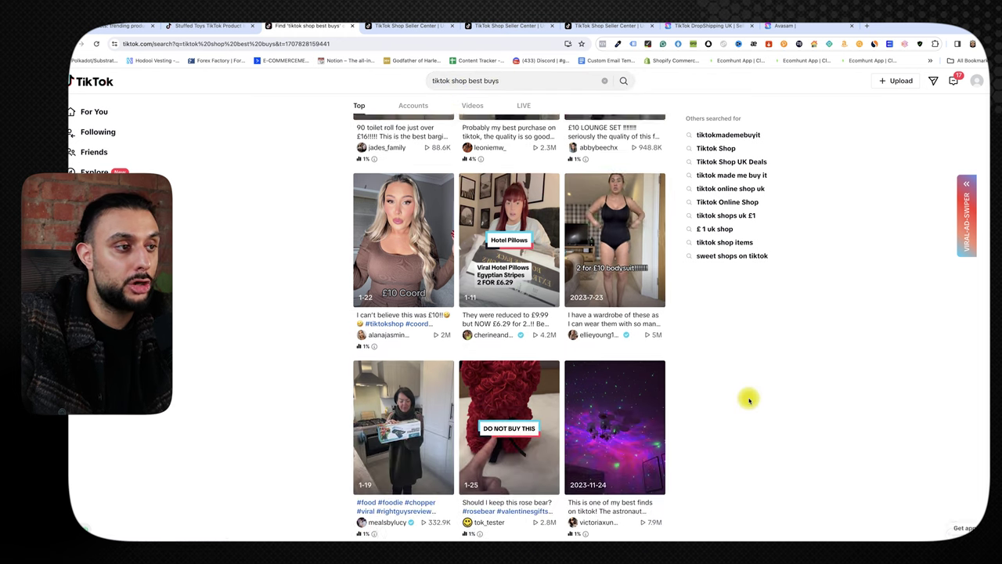
scroll(762, 420, down, 1)
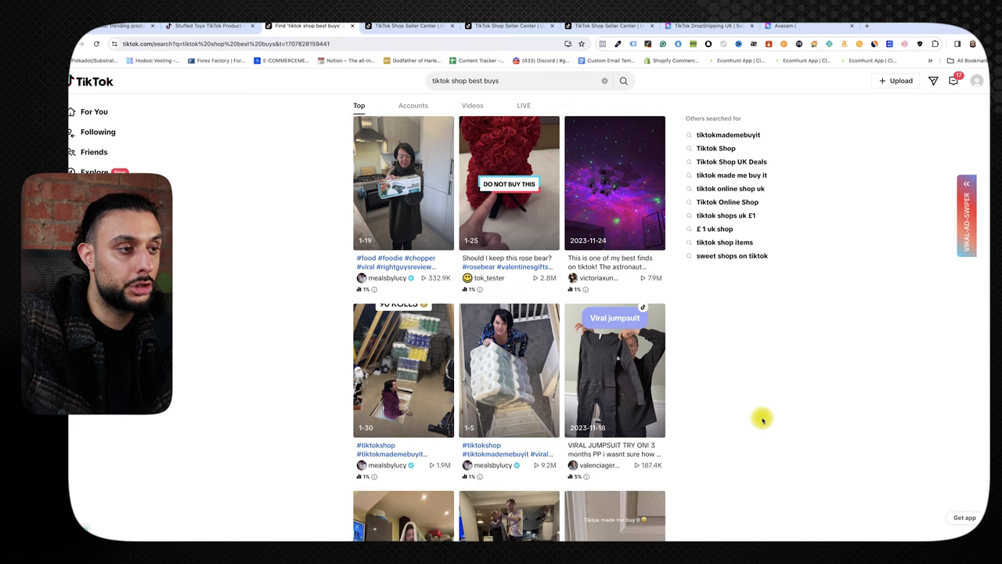
scroll(762, 420, down, 4)
scroll(762, 420, down, 6)
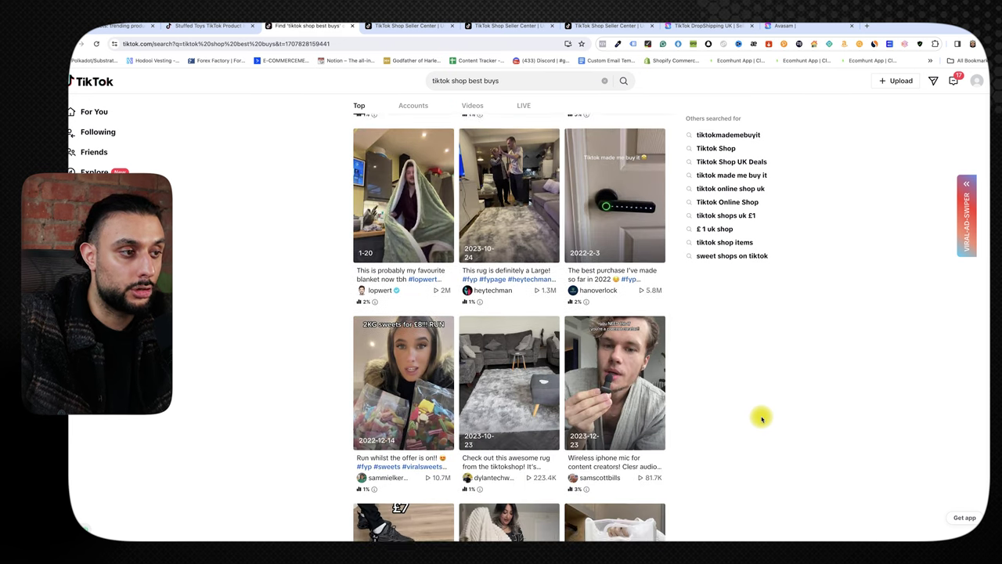
scroll(760, 421, down, 4)
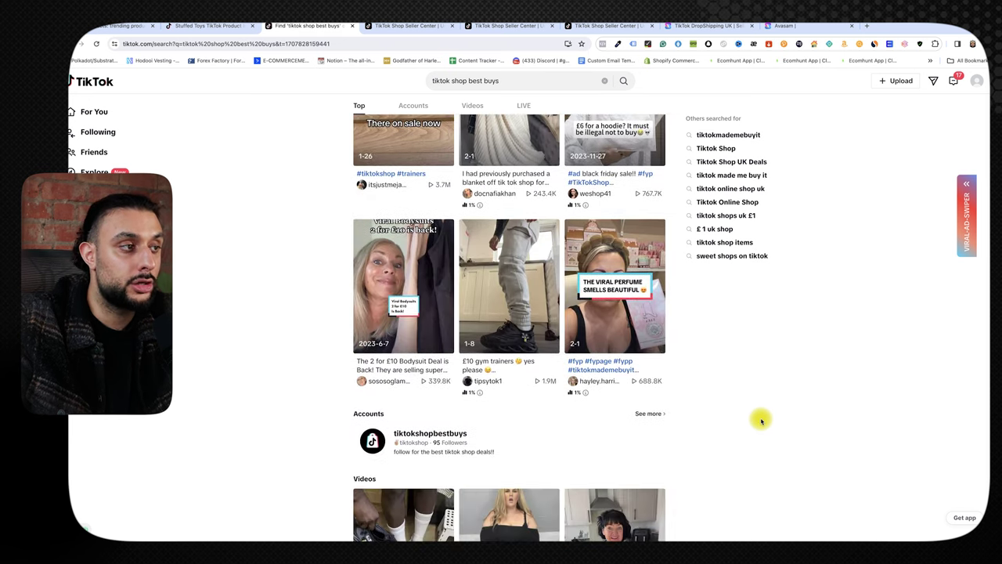
scroll(759, 421, up, 5)
scroll(760, 421, up, 6)
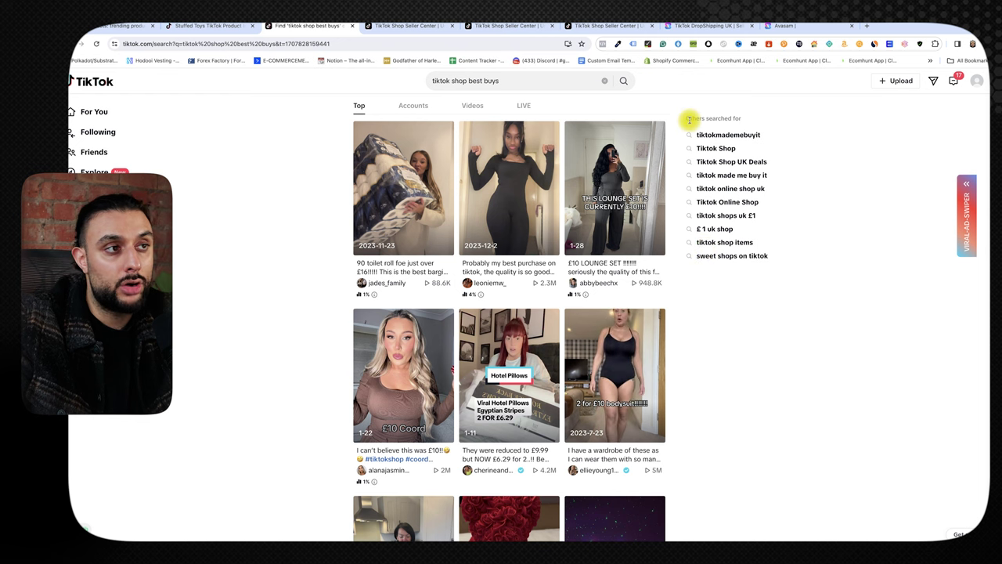
drag(689, 118, 736, 116)
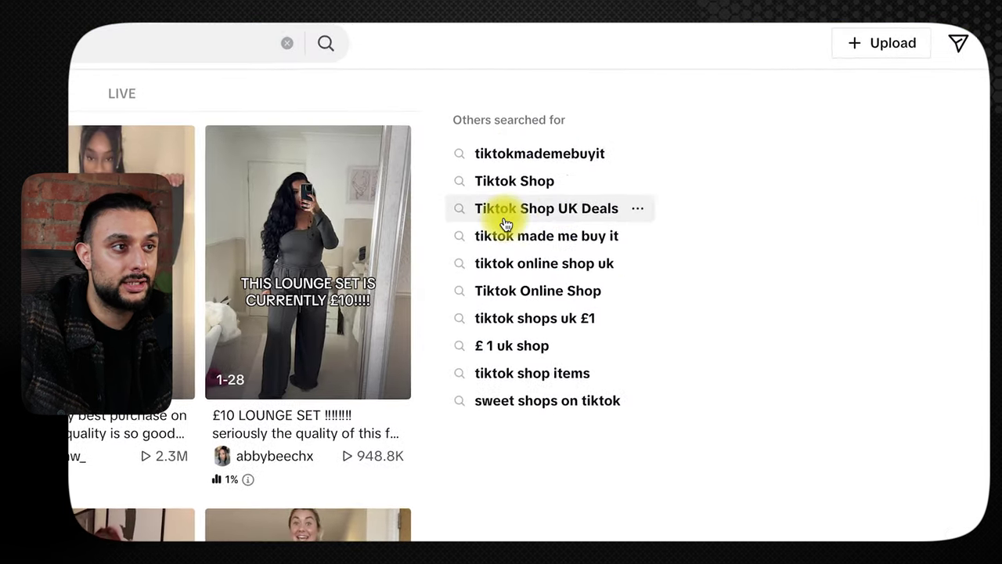
click(636, 209)
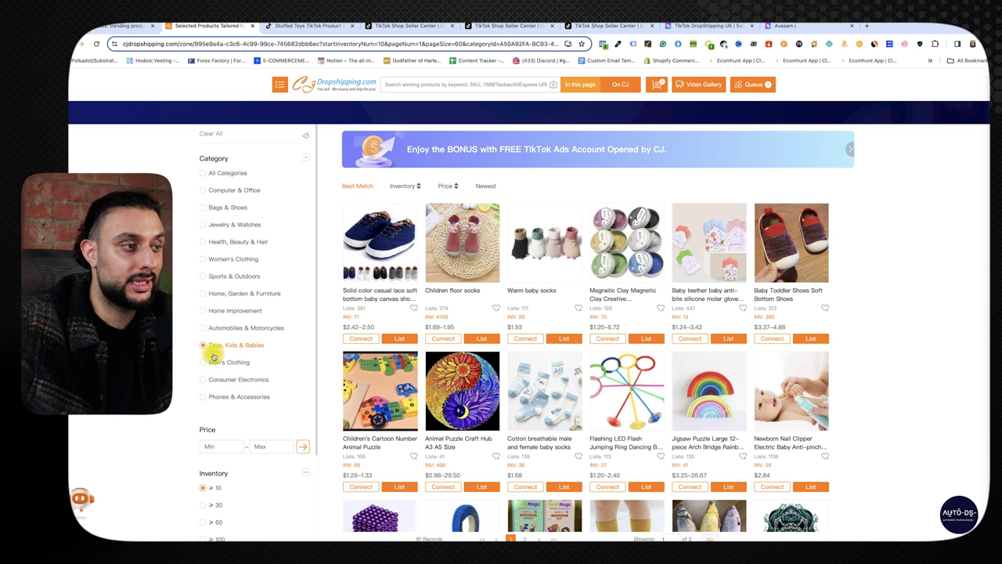
- In CJ Dropshipping, look through the Toys, Kids & Babies products for items that match TikTok trends
scroll(916, 361, down, 3)
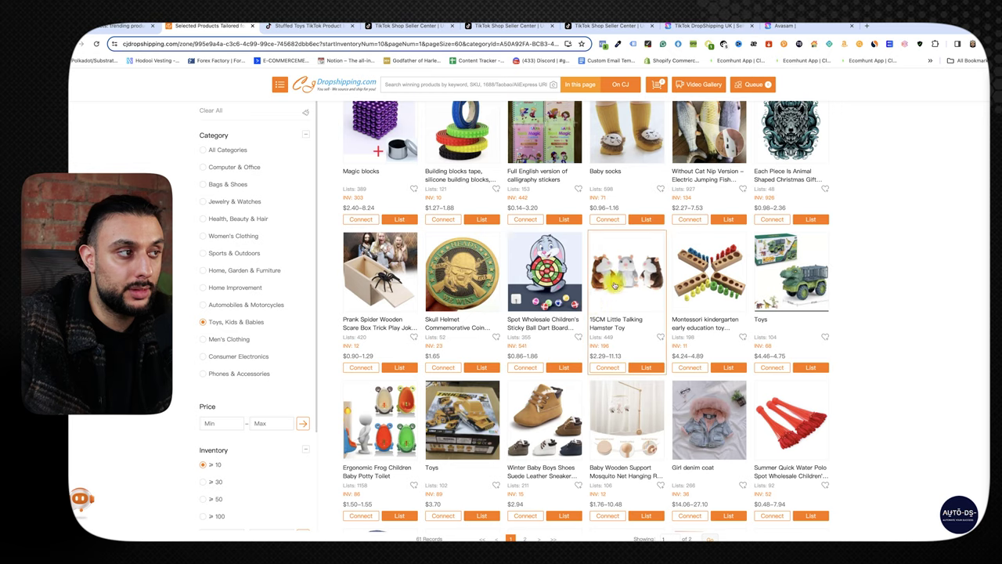
scroll(593, 332, down, 5)
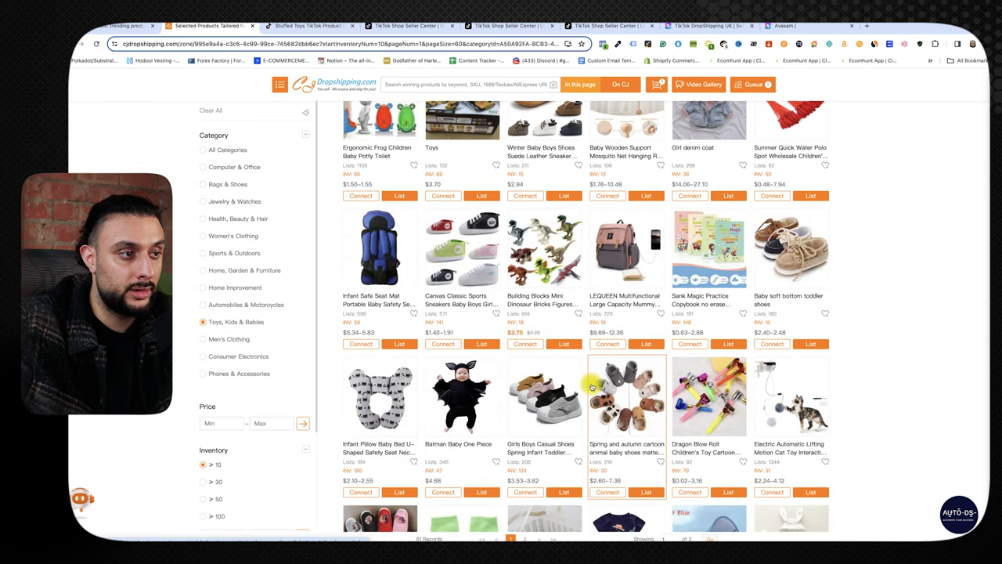
scroll(592, 387, down, 4)
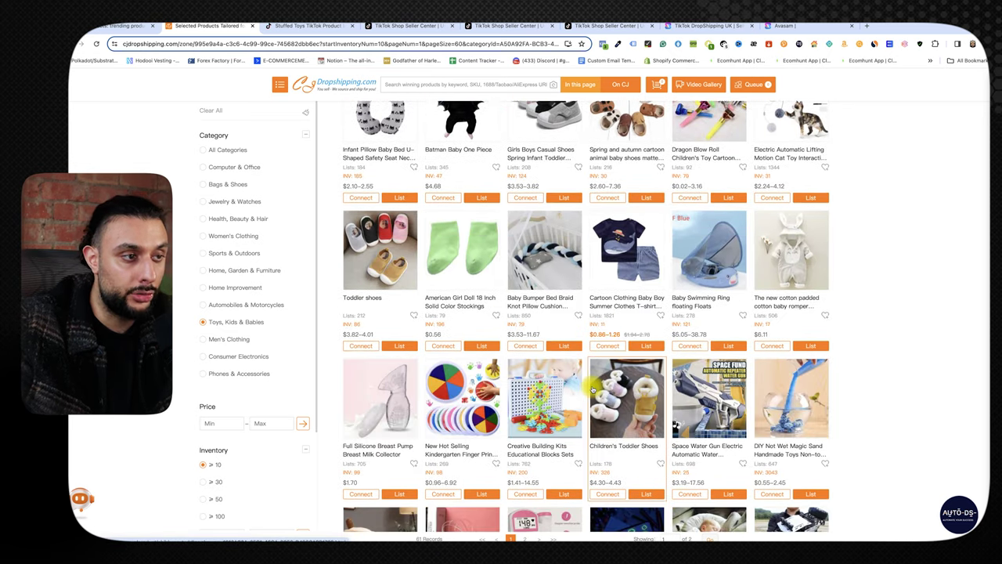
scroll(593, 388, down, 1)
scroll(486, 350, up, 1)
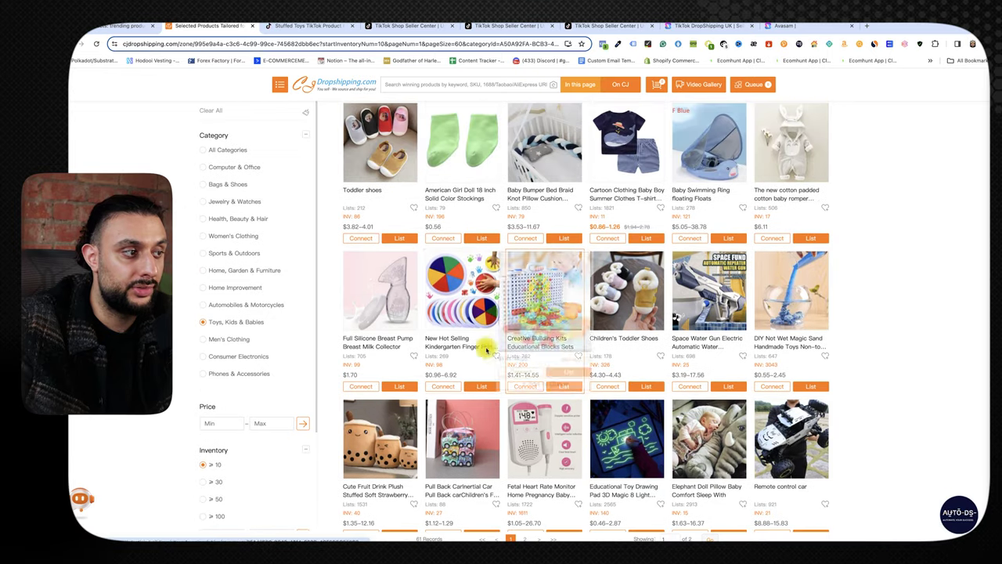
scroll(395, 461, down, 1)
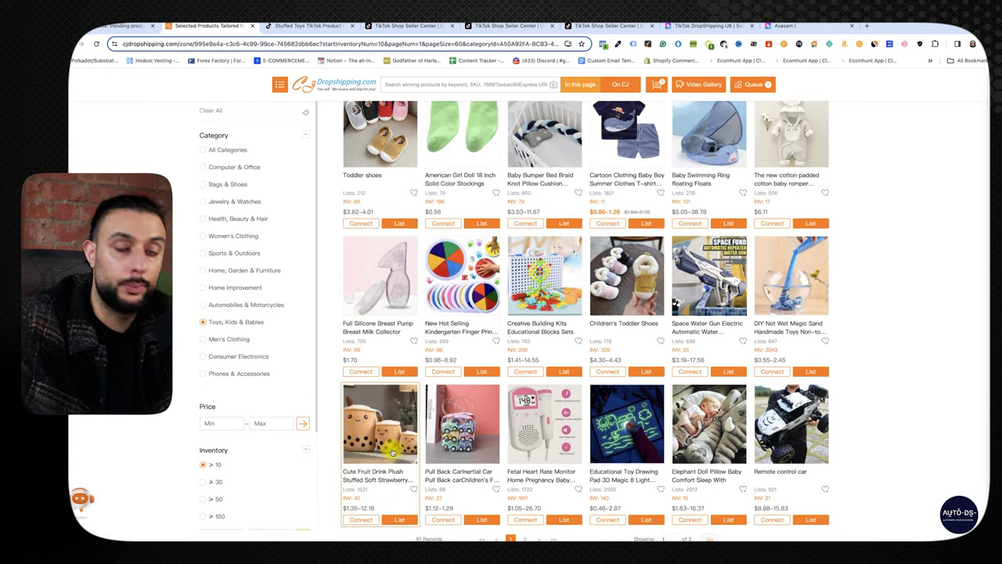
scroll(385, 440, up, 5)
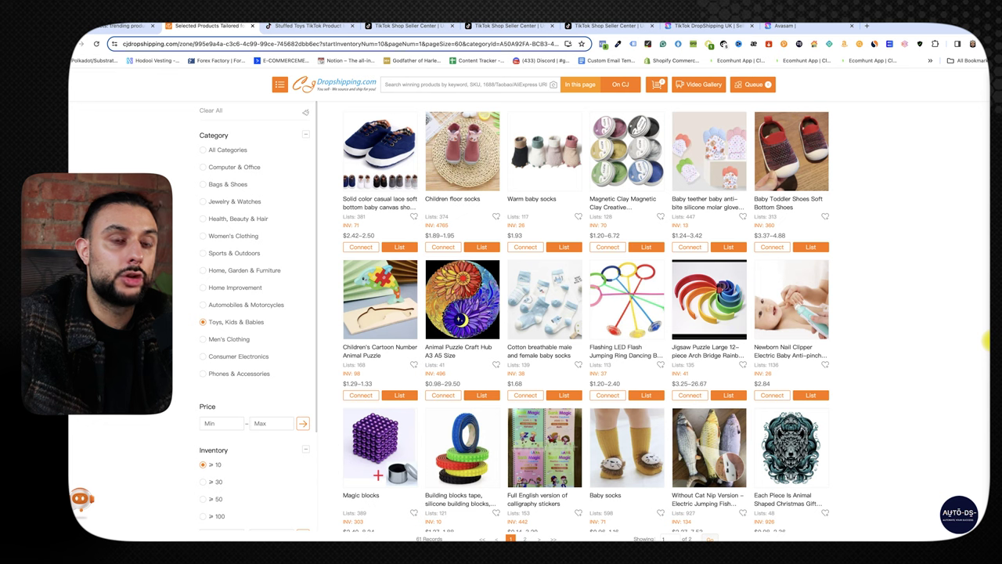
scroll(985, 344, down, 15)
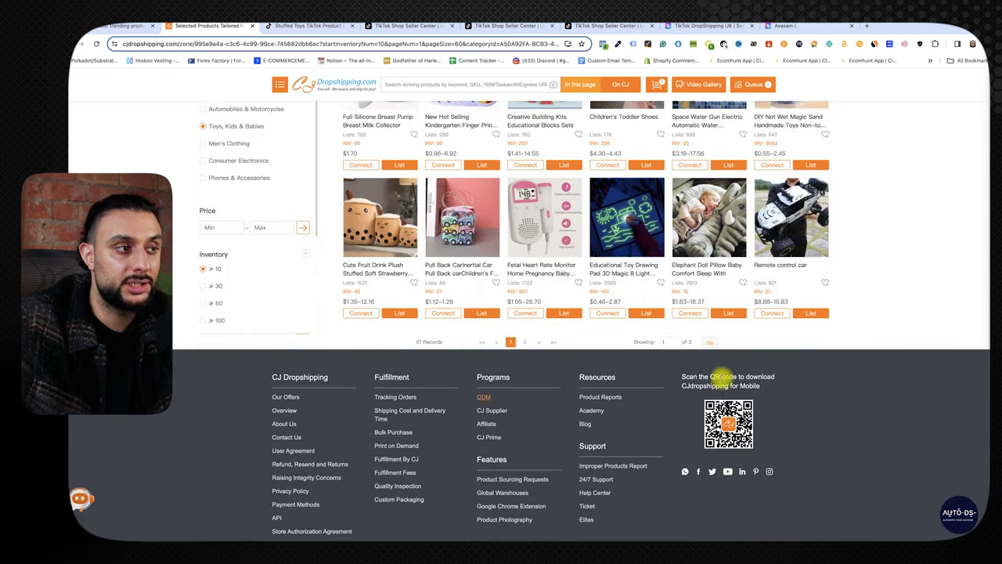
scroll(728, 376, up, 10)
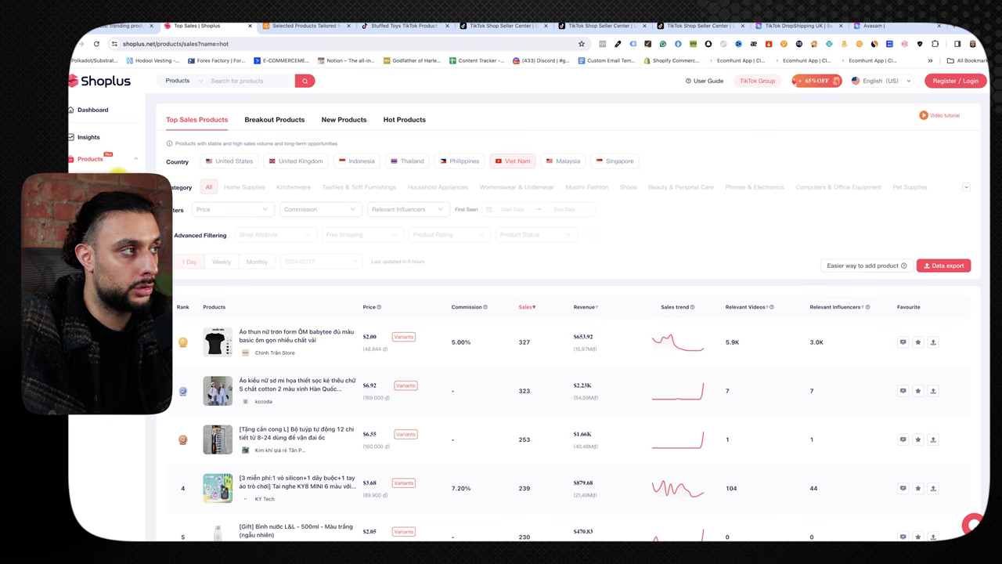
- In Shoplus, list the Breakout Products for the United States over a period of 3 Days
click(238, 162)
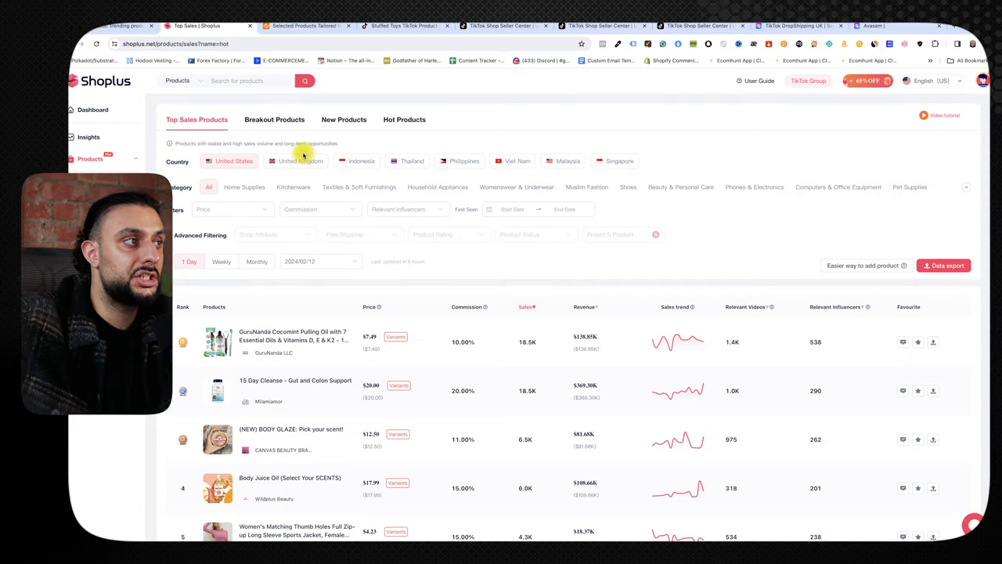
click(267, 123)
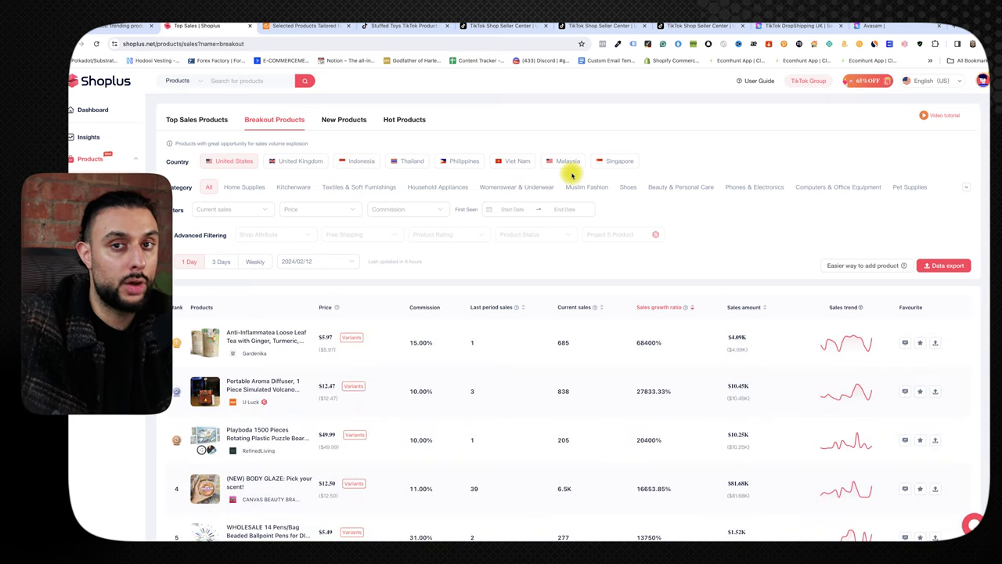
click(220, 263)
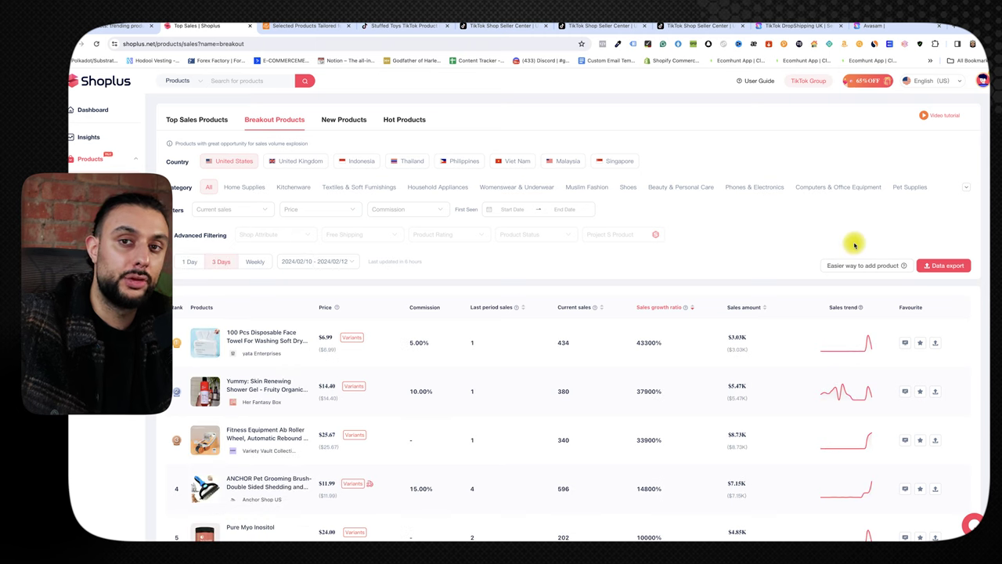
- Examine the breakout products list for each item's sales growth ratio, sales amount and sales trend
scroll(854, 245, down, 3)
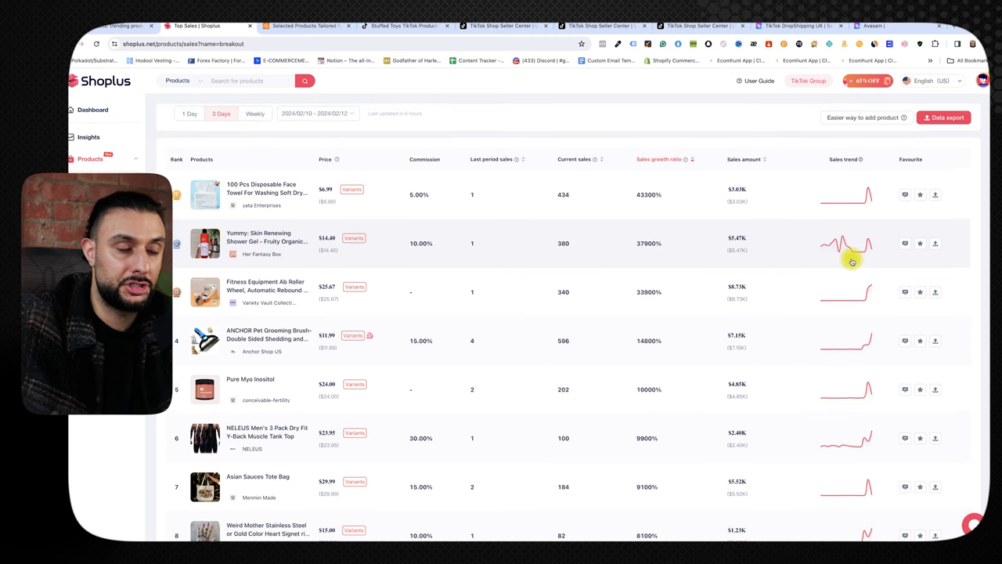
scroll(850, 261, up, 1)
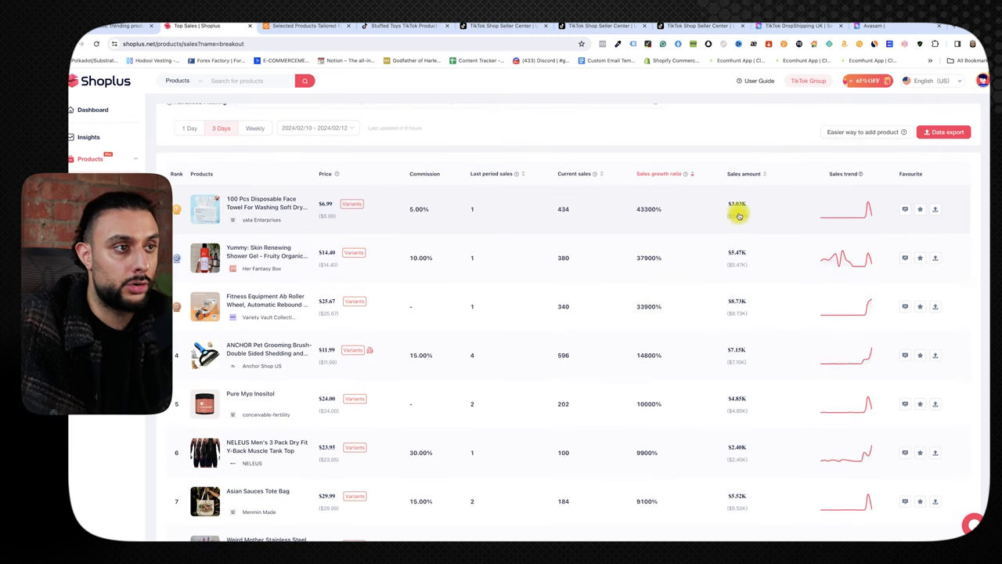
scroll(740, 227, down, 1)
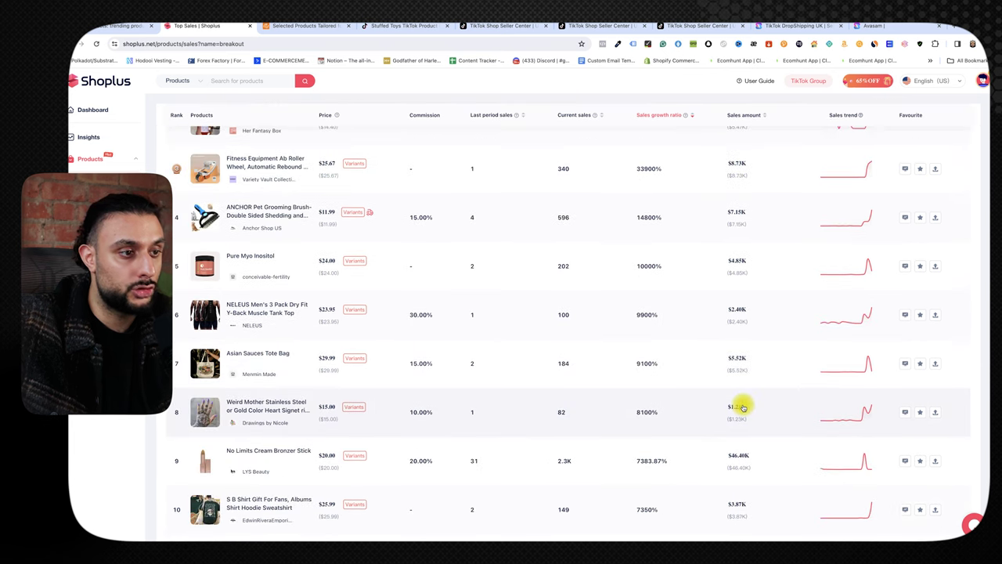
scroll(740, 403, up, 2)
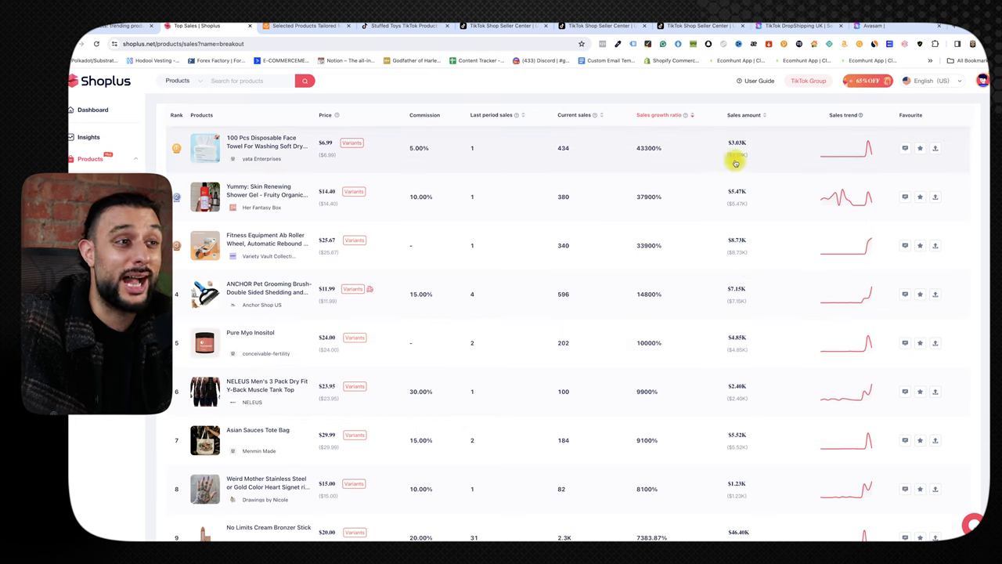
scroll(468, 305, down, 2)
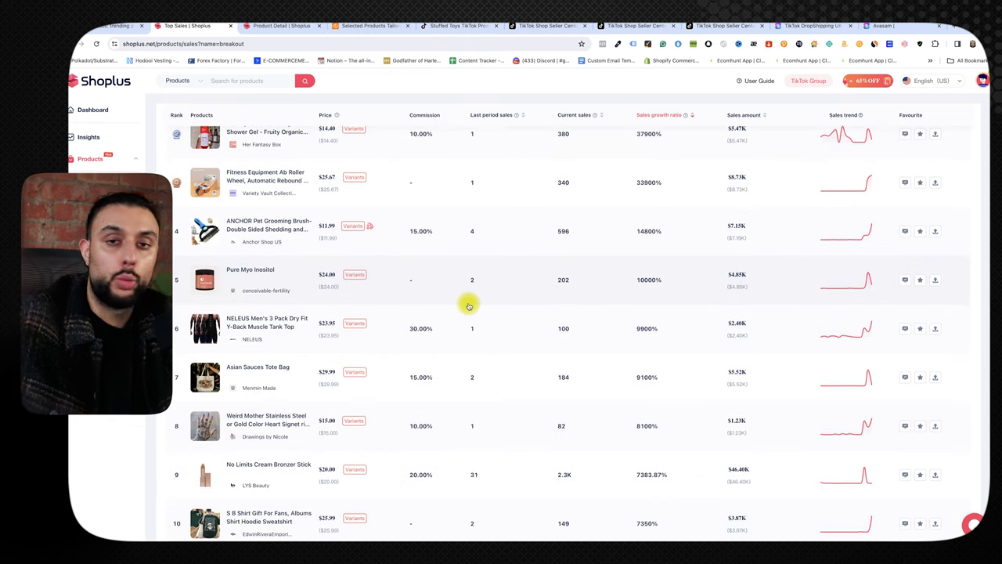
scroll(454, 315, up, 1)
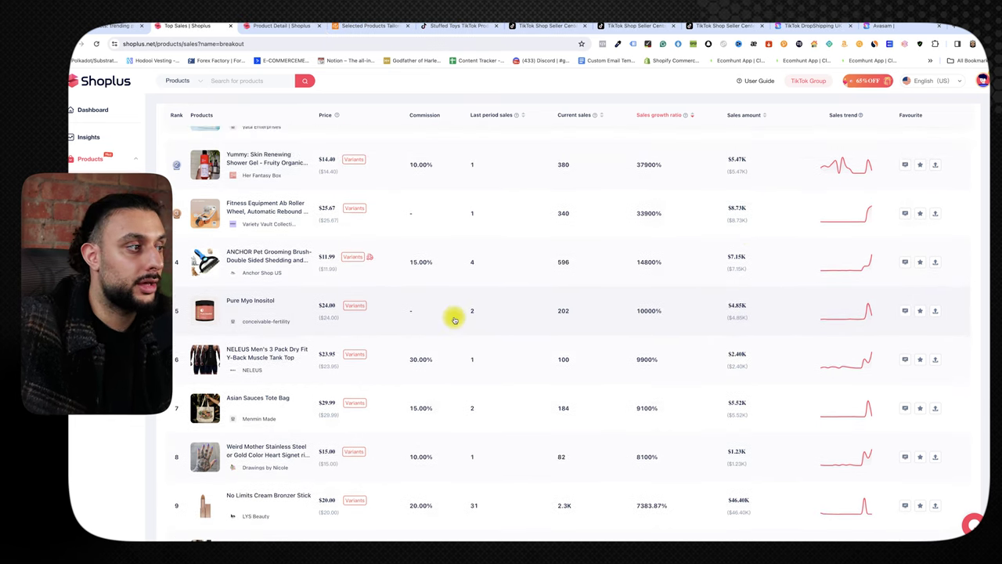
scroll(453, 329, down, 3)
mouse_move(200, 372)
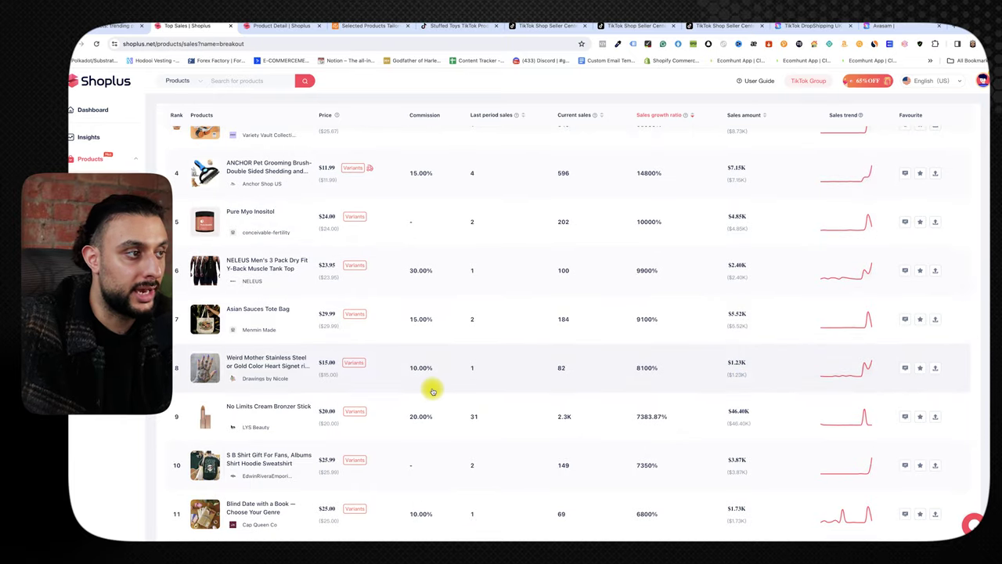
scroll(425, 383, up, 5)
- Review the heart signet ring's product details, covering its relevant lives, relevant influencers and sales analysis
click(280, 26)
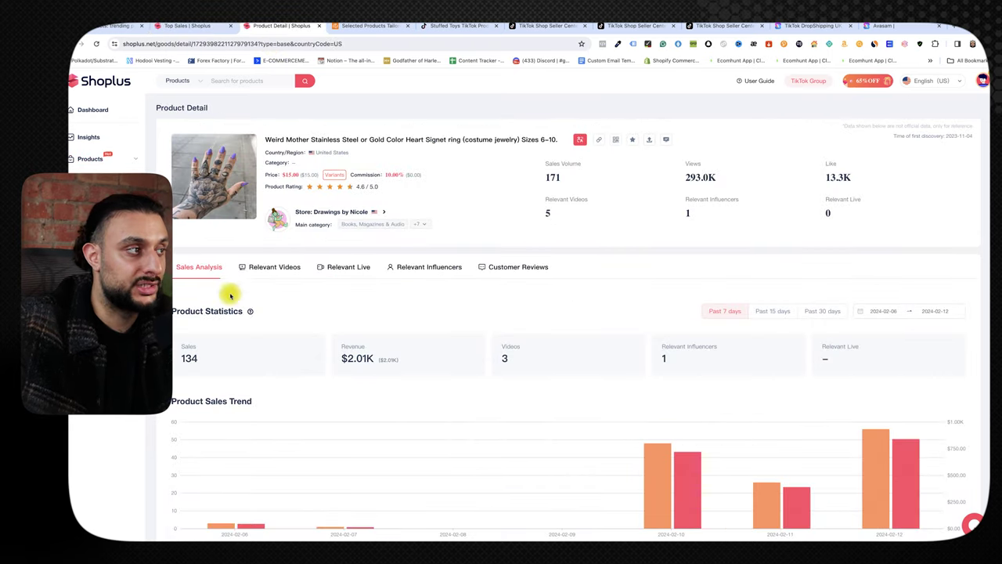
click(343, 267)
click(417, 268)
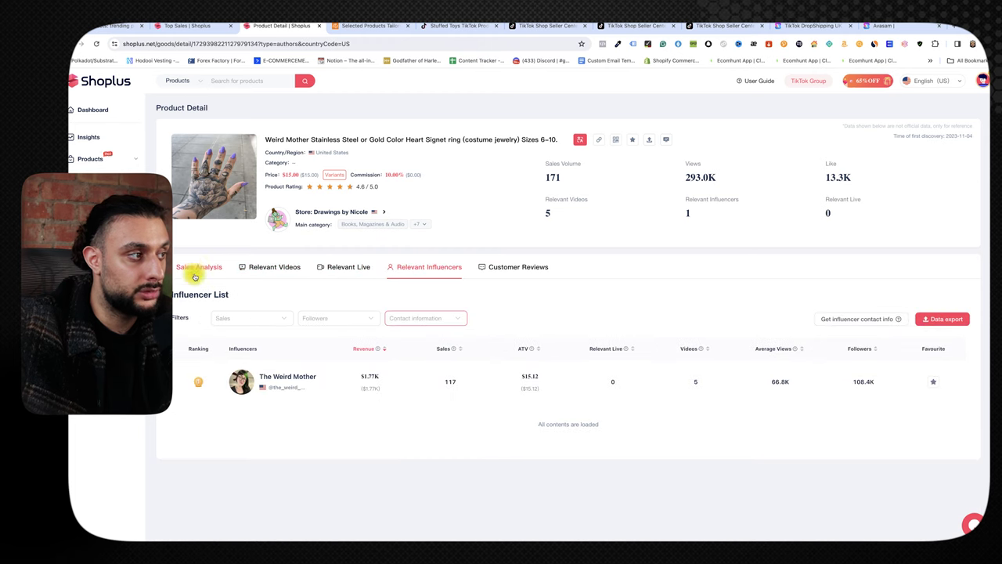
click(200, 268)
scroll(656, 345, down, 6)
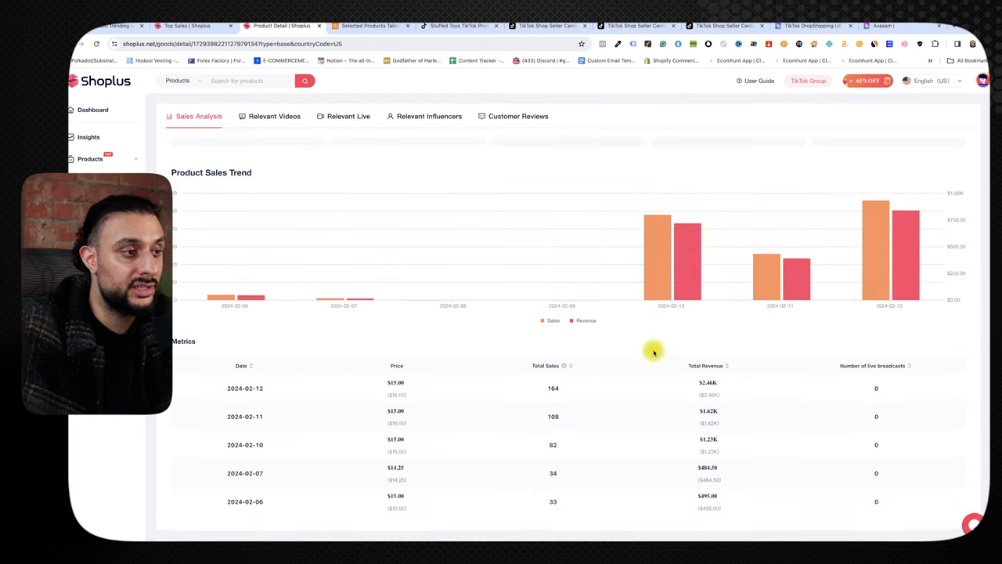
scroll(654, 357, up, 2)
scroll(654, 356, up, 6)
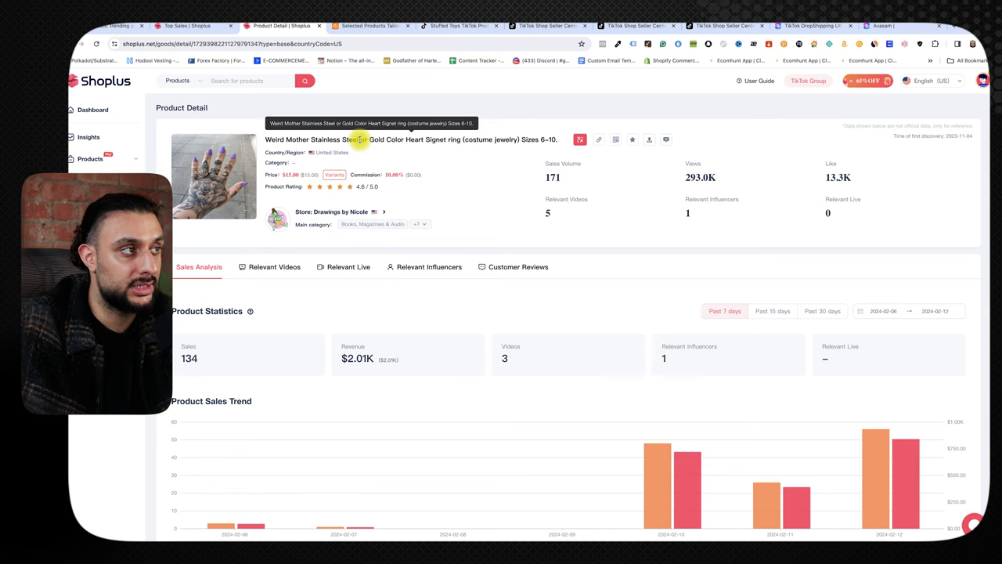
click(369, 26)
click(285, 26)
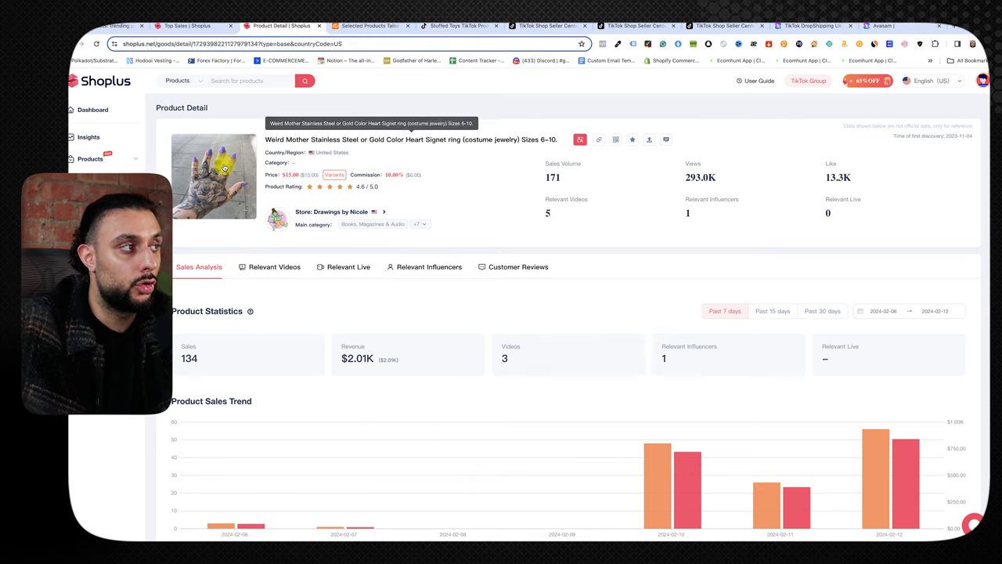
right_click(223, 166)
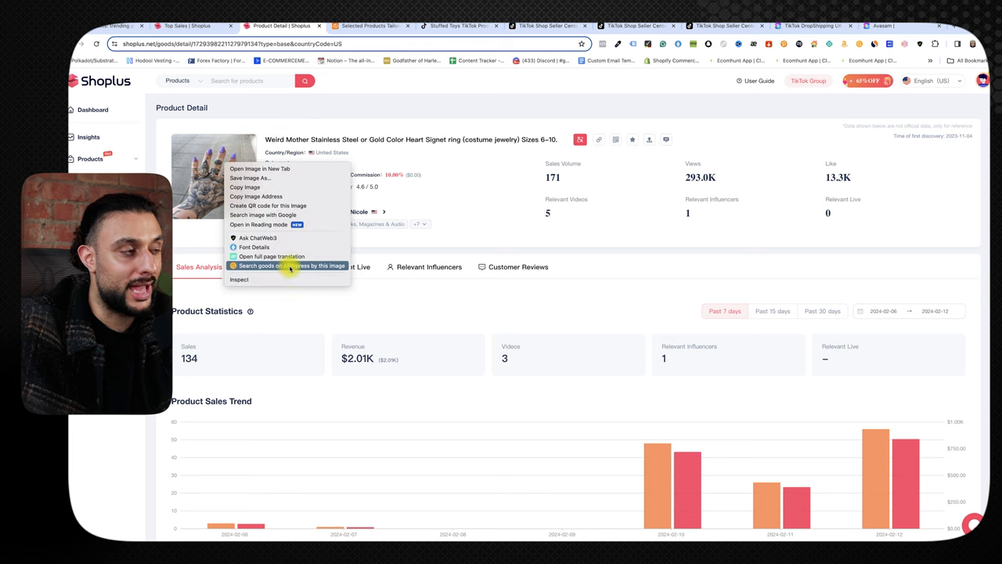
click(486, 203)
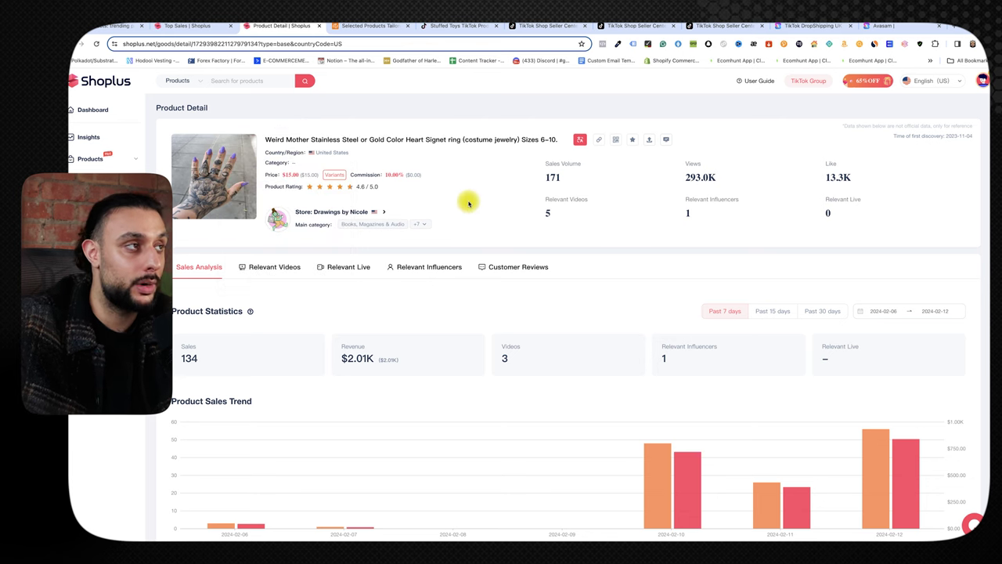
click(350, 26)
click(288, 26)
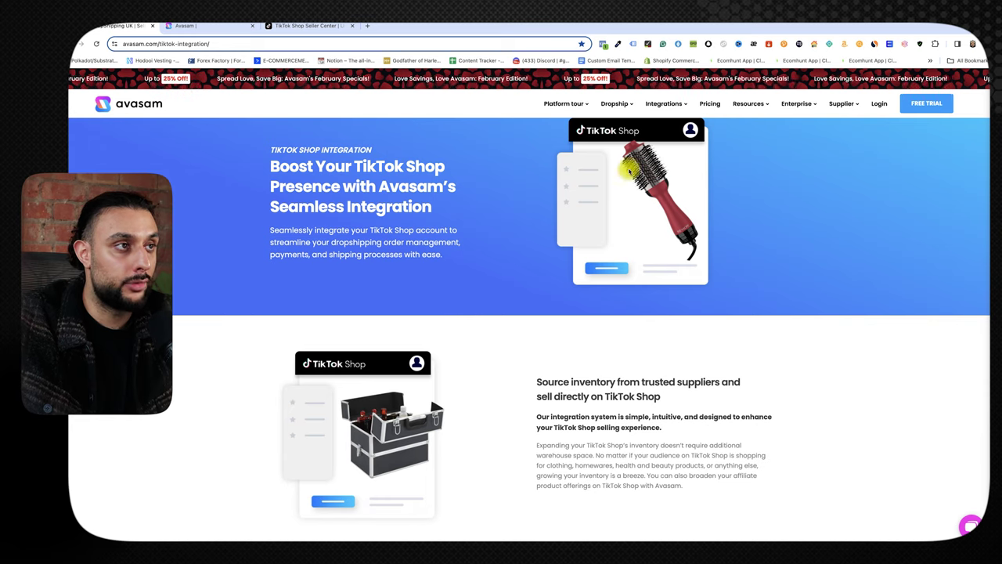
- On the Avasam website, view the pricing of the dropshipping plans
mouse_move(627, 117)
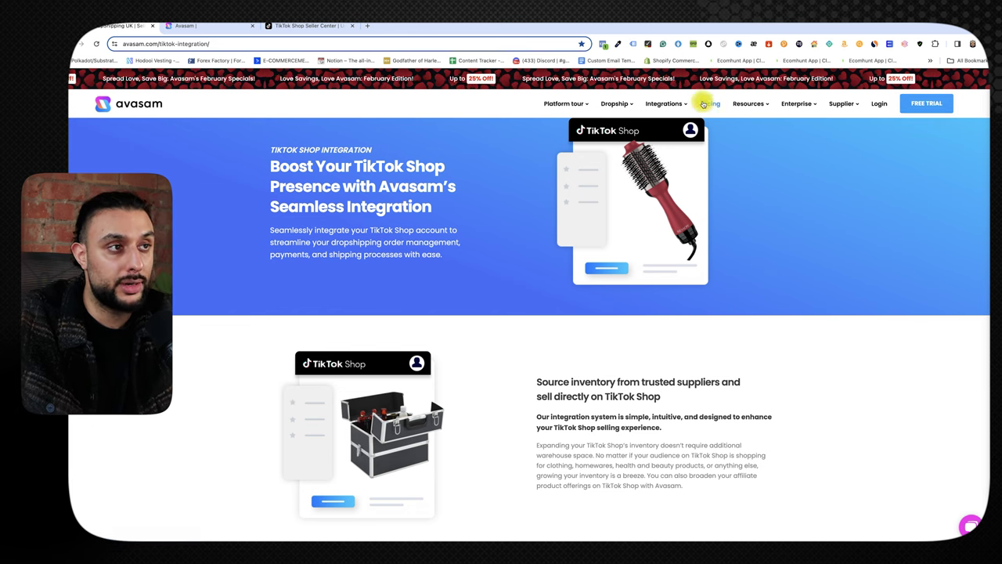
scroll(693, 195, down, 5)
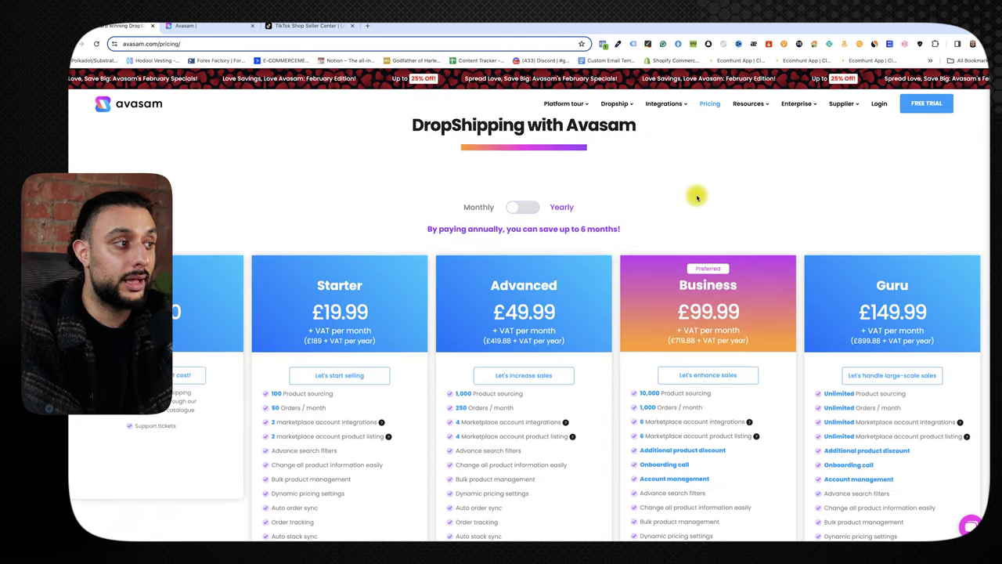
- Compare what the Free, Starter, Advanced, Business and Guru dropshipping plans include
scroll(696, 196, up, 3)
scroll(450, 190, down, 2)
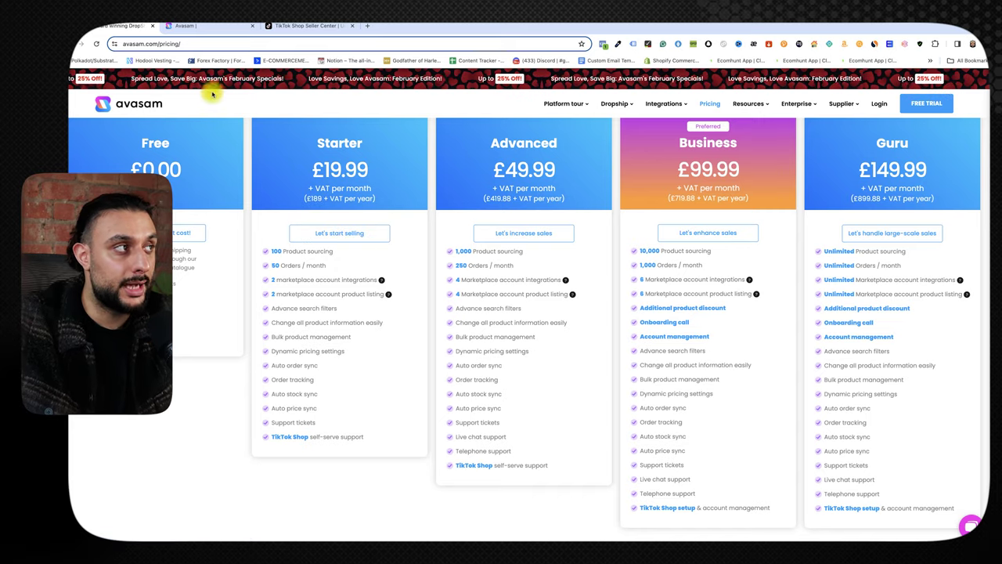
- In the Avasam seller account, open the sales channel integrations and start adding TikTok Shop as a sales channel
click(190, 27)
click(154, 27)
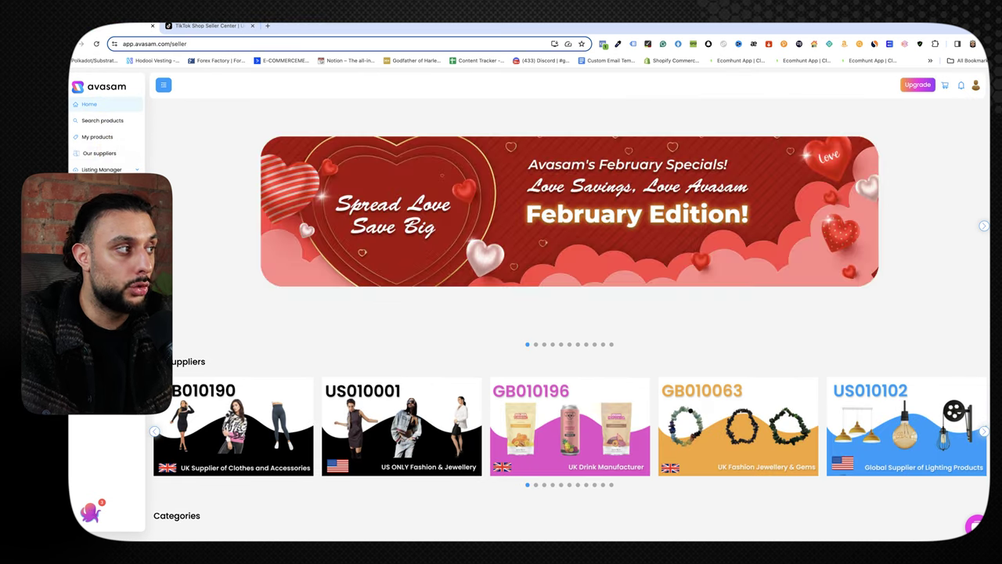
click(117, 169)
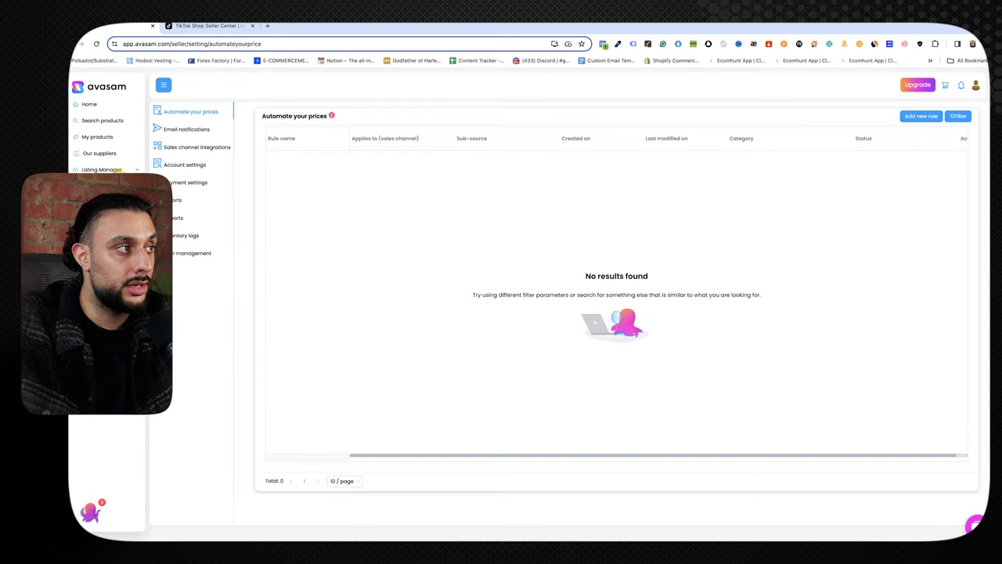
click(180, 148)
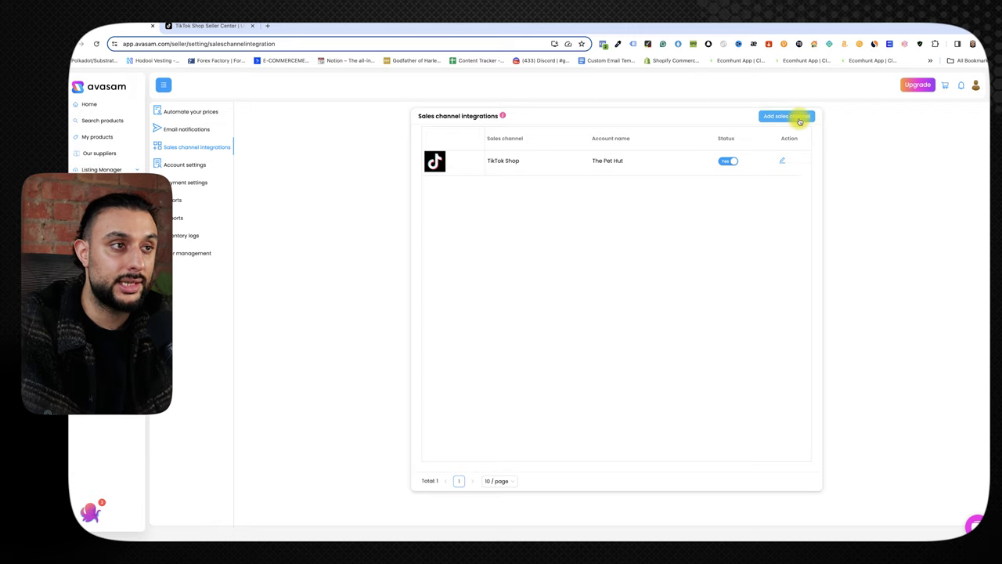
click(798, 117)
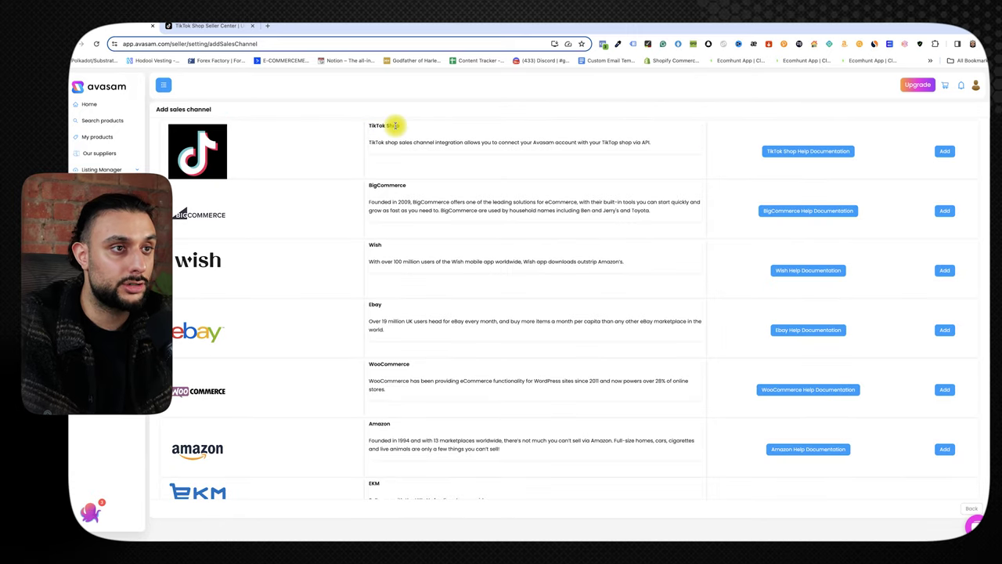
click(945, 152)
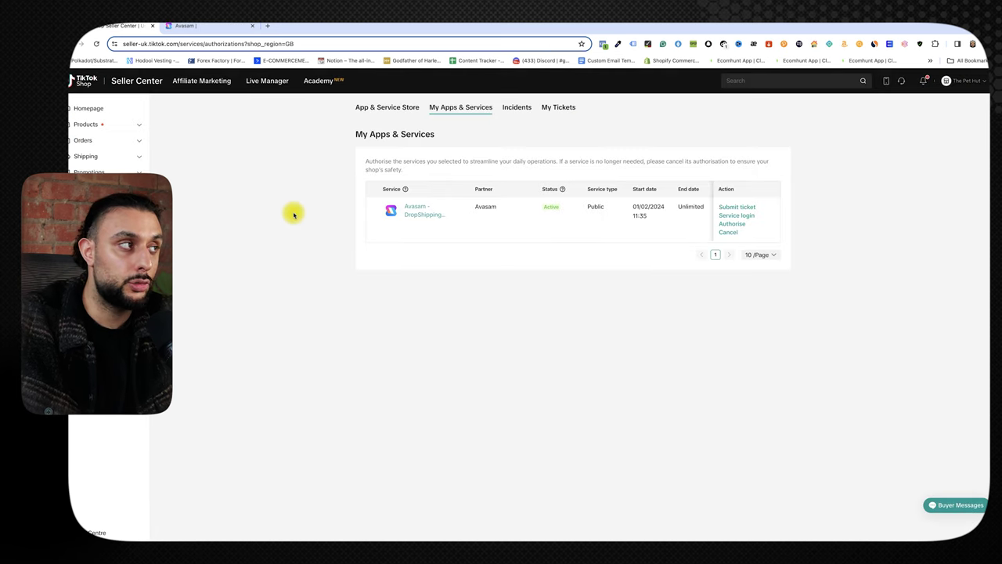
- In TikTok Shop Seller Center, check the shop's account details and close them again
click(971, 81)
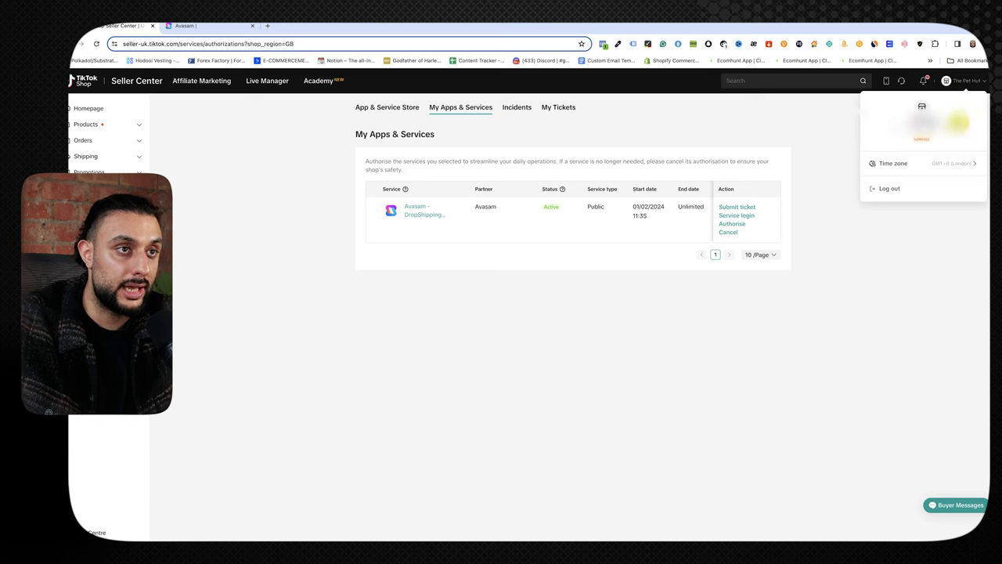
click(808, 131)
- Return to Avasam and choose GBP as the currency in the account settings
click(222, 26)
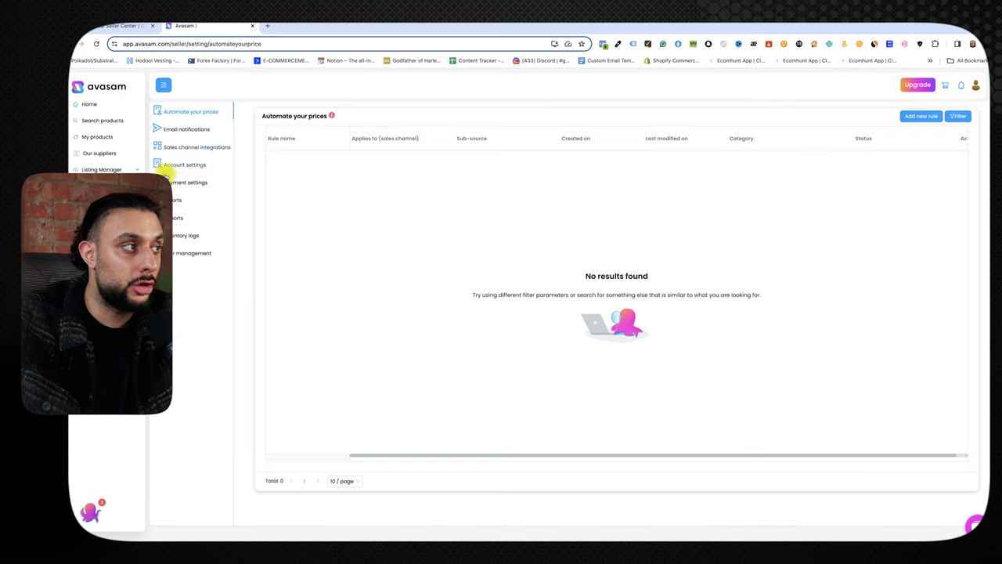
click(177, 166)
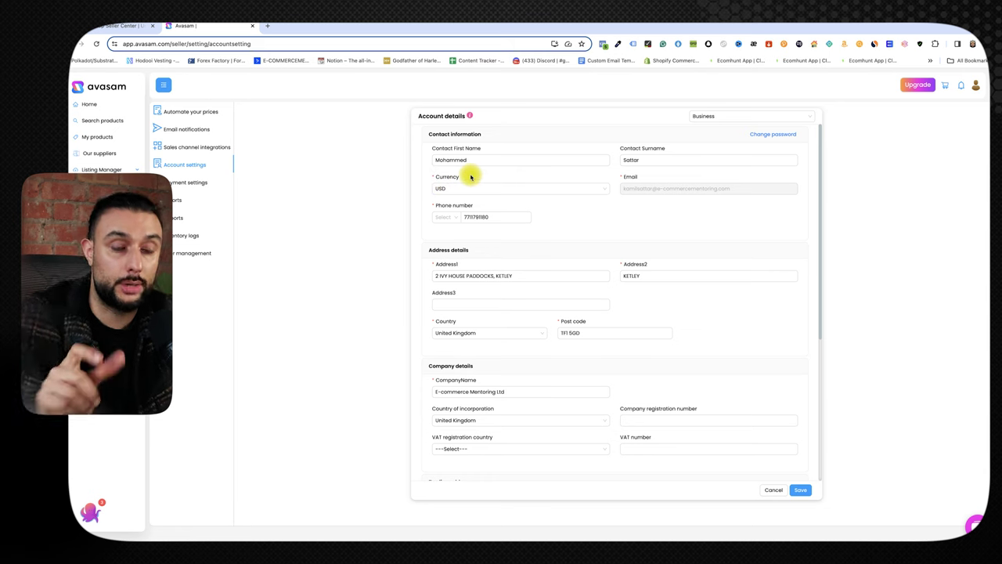
click(448, 189)
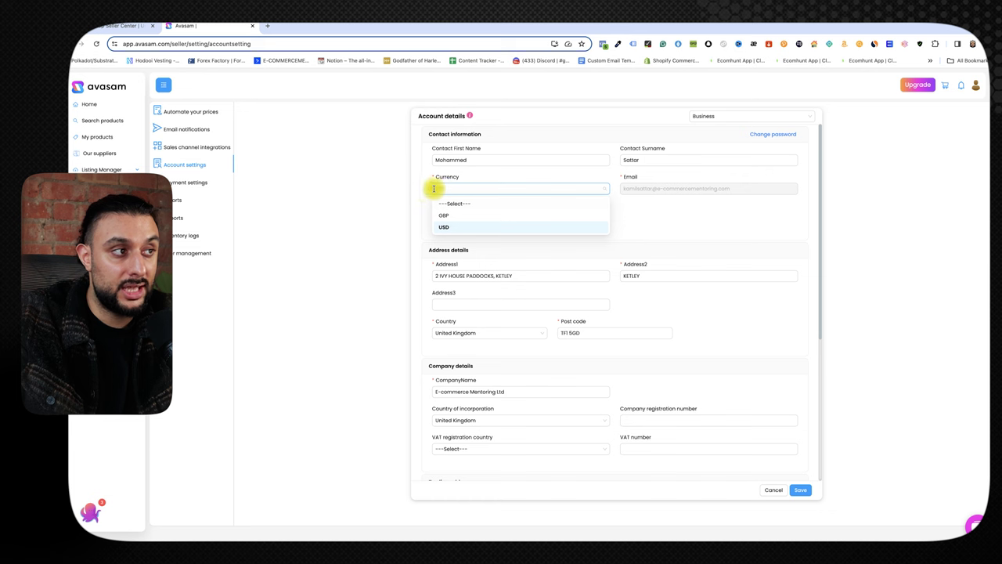
click(443, 216)
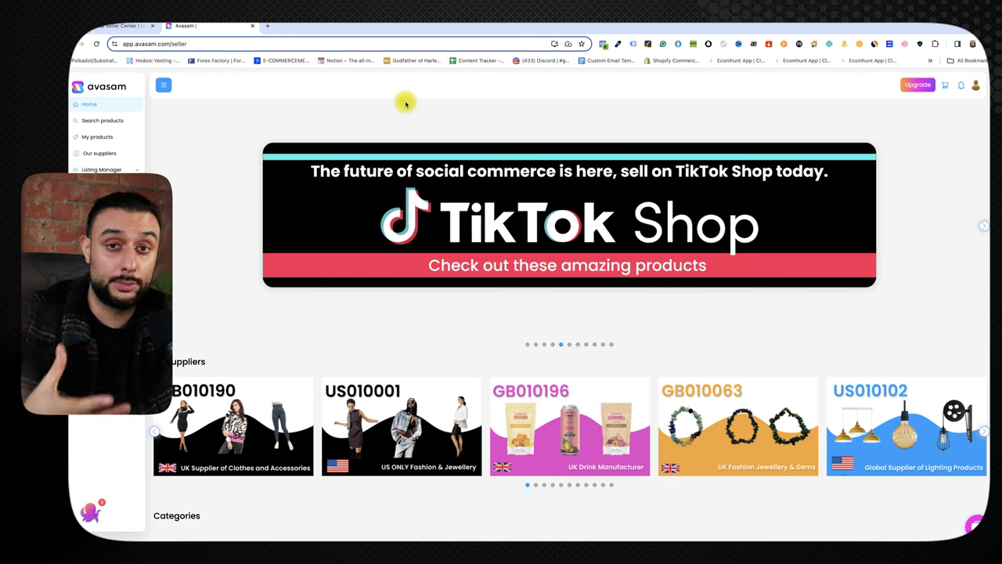
- Filter the Avasam product search to items that ship to the United Kingdom and are suitable for the TikTok Shop marketplace
click(94, 119)
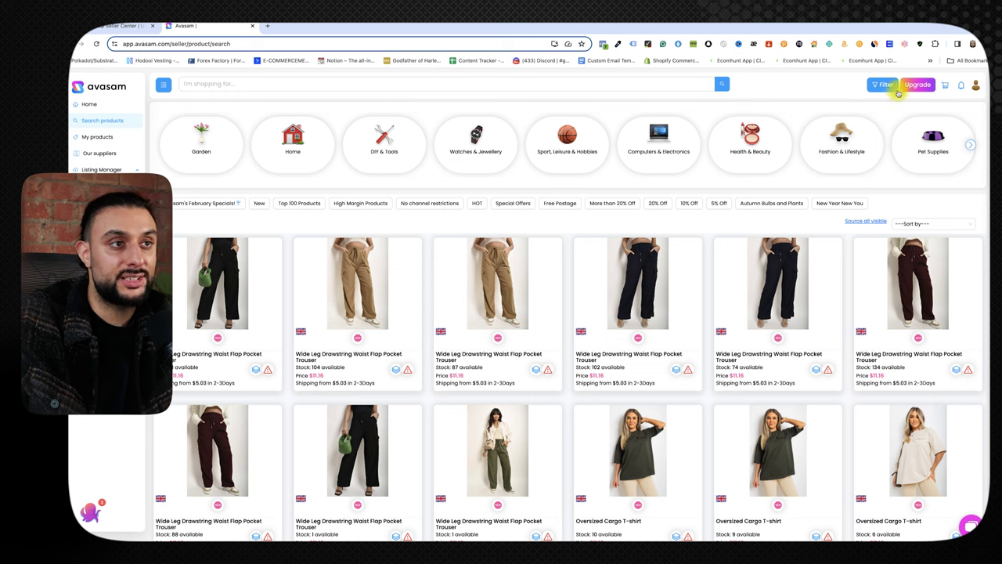
click(882, 85)
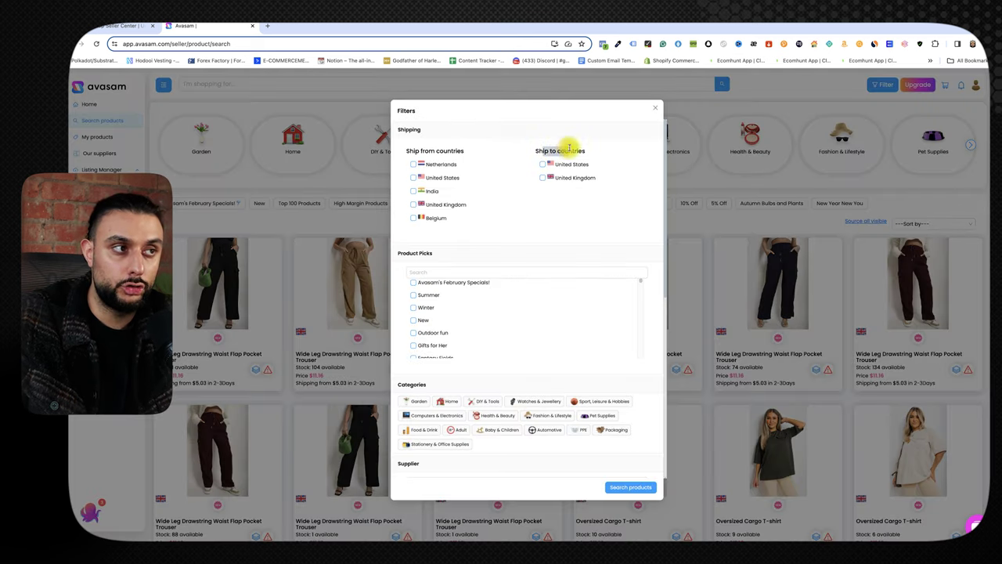
click(548, 178)
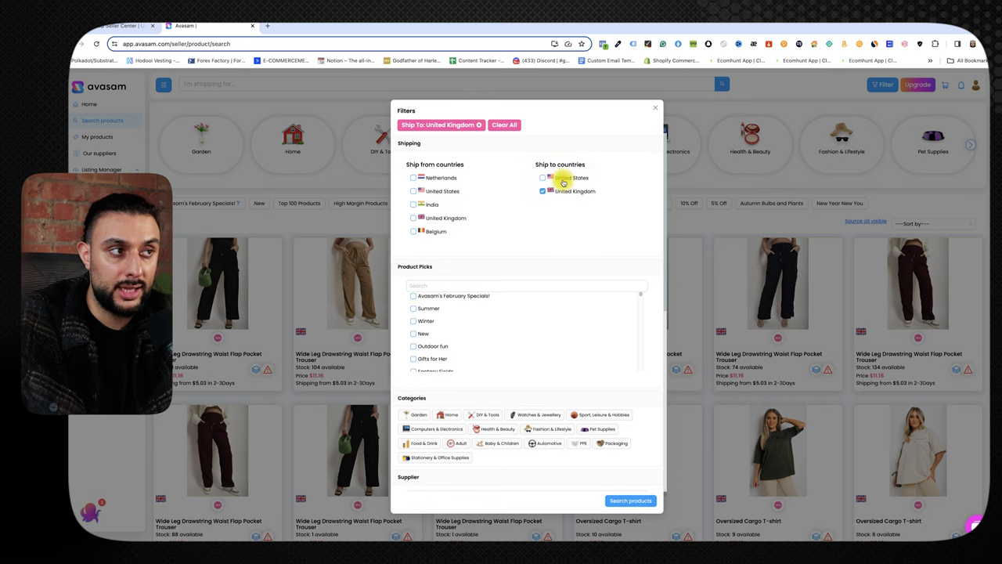
scroll(530, 273, down, 6)
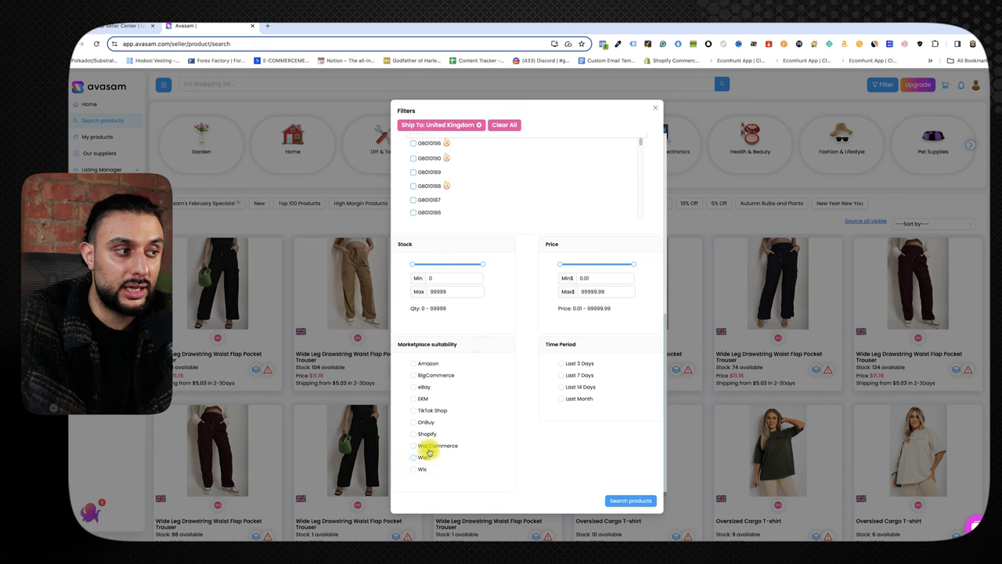
click(422, 413)
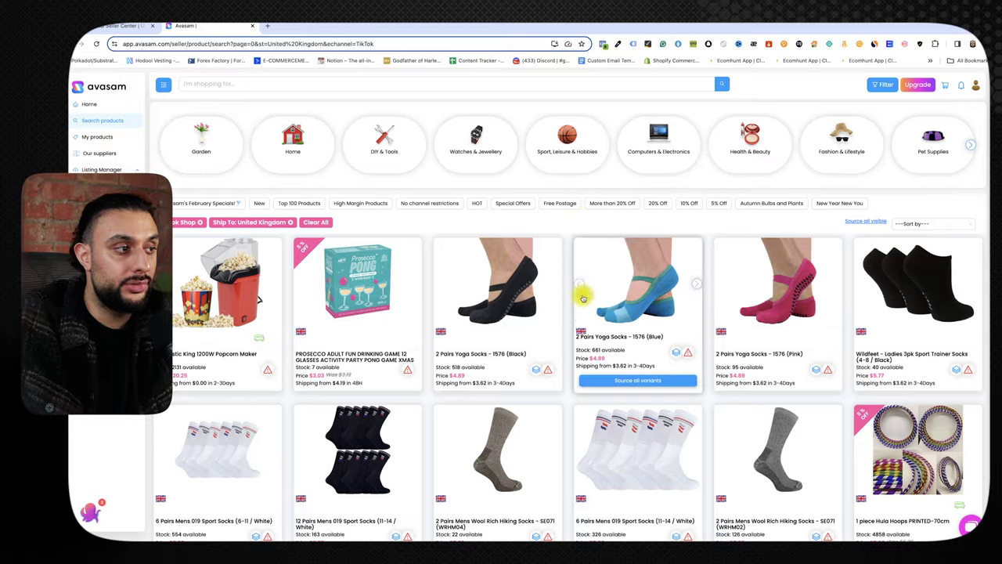
- Browse the filtered products, comparing their stock, prices and shipping times
scroll(580, 329, down, 2)
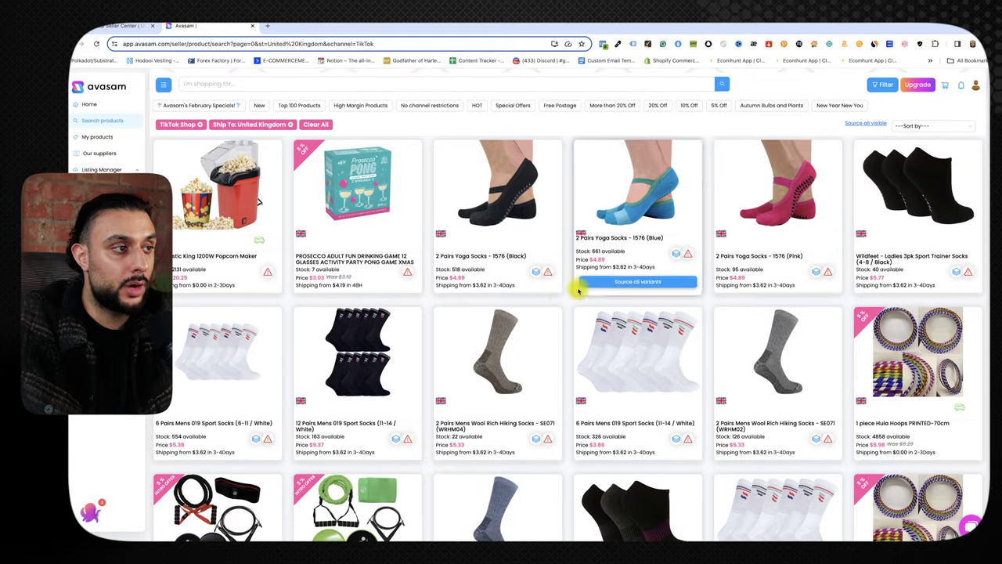
mouse_move(408, 254)
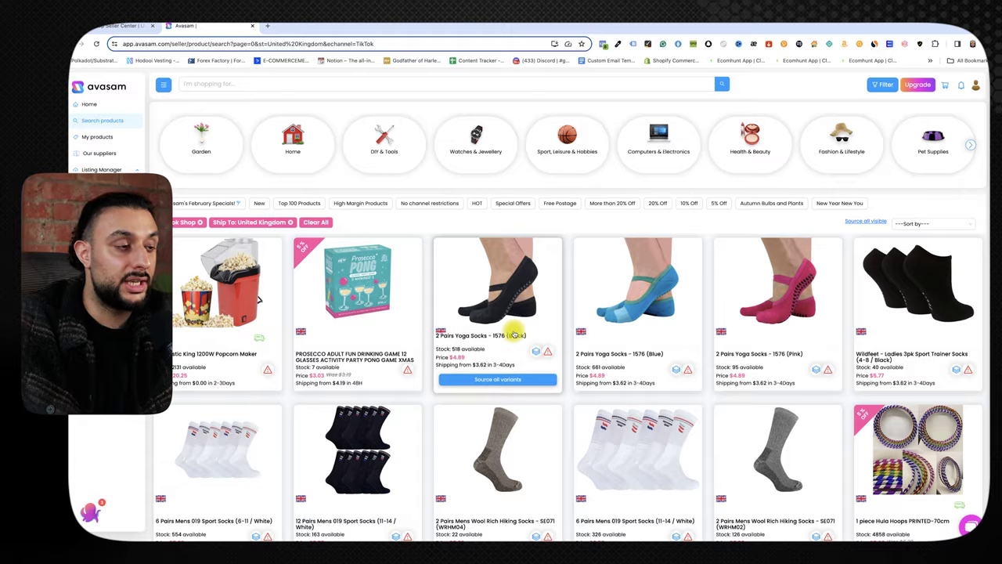
scroll(525, 345, down, 10)
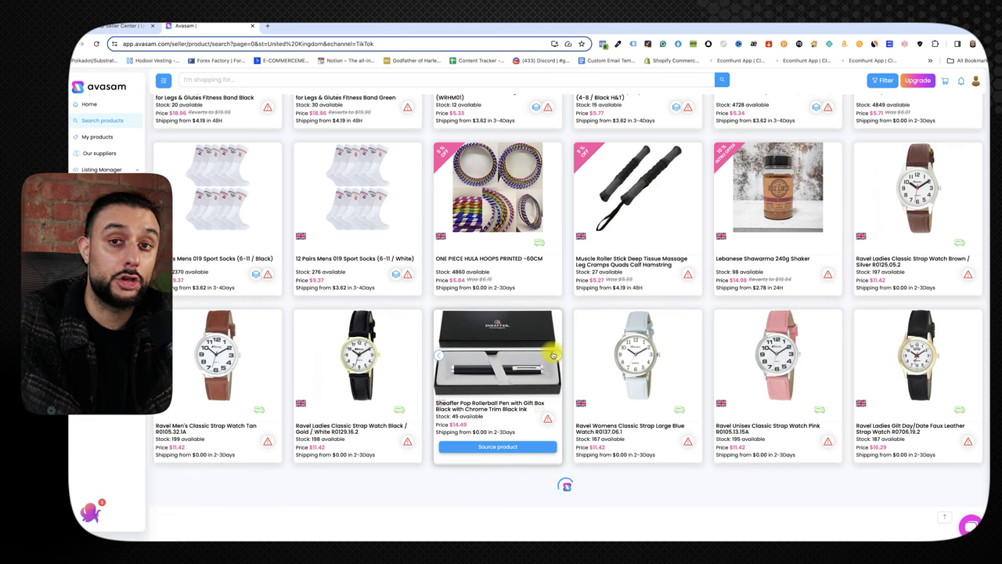
scroll(552, 354, up, 10)
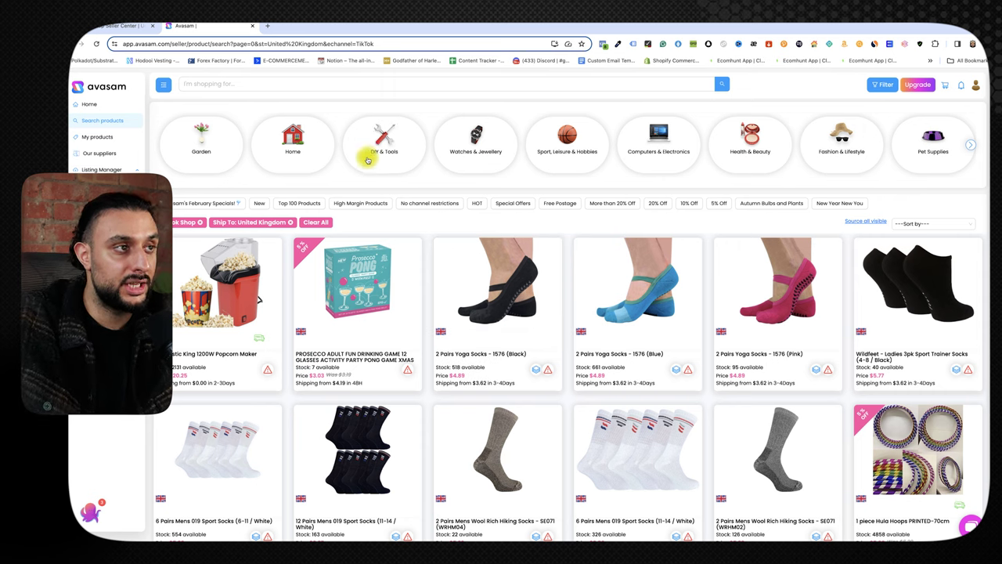
- Narrow the filtered products to the Pet Supplies category and look over the pet beds and accessories
click(971, 145)
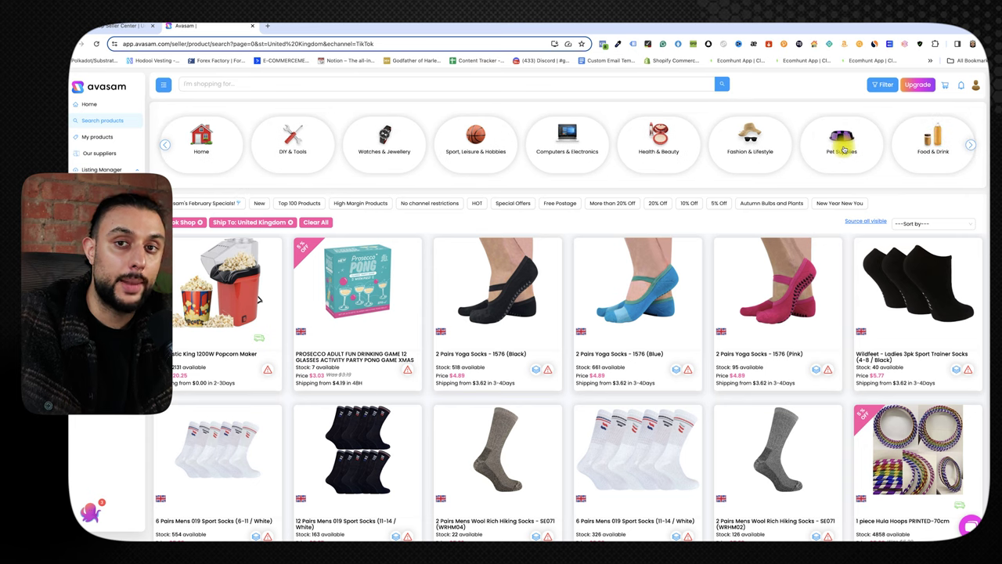
click(843, 147)
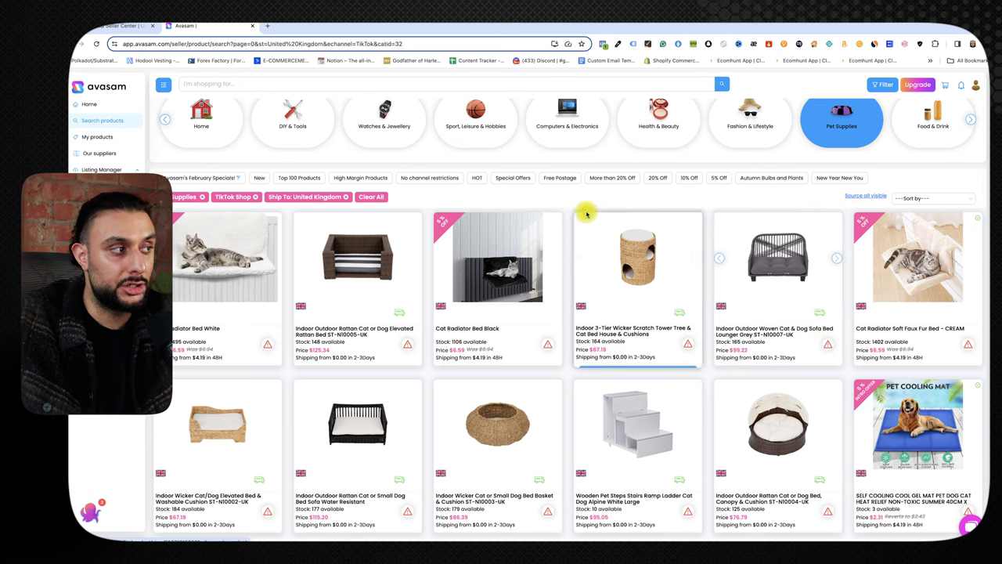
scroll(599, 360, down, 1)
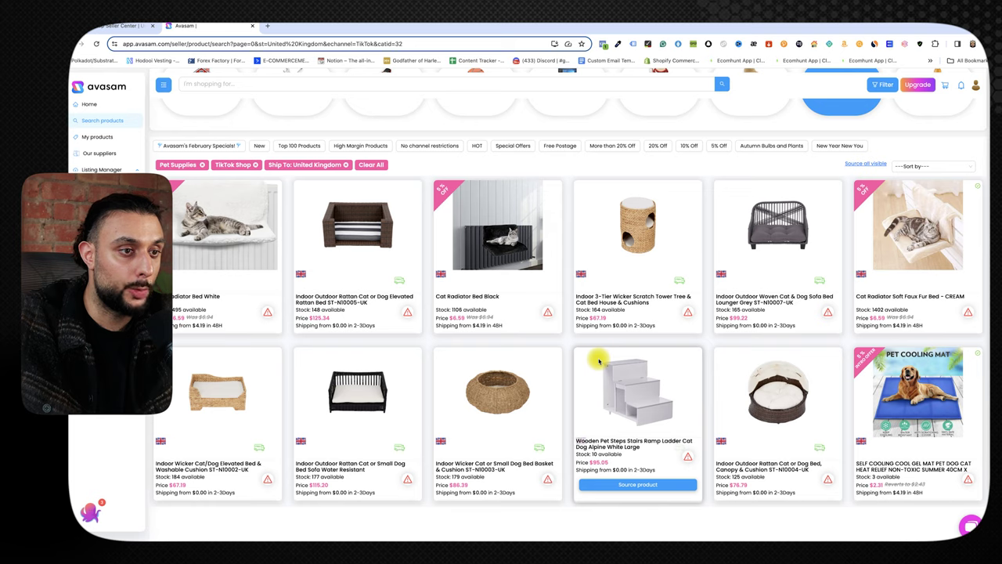
scroll(599, 361, up, 1)
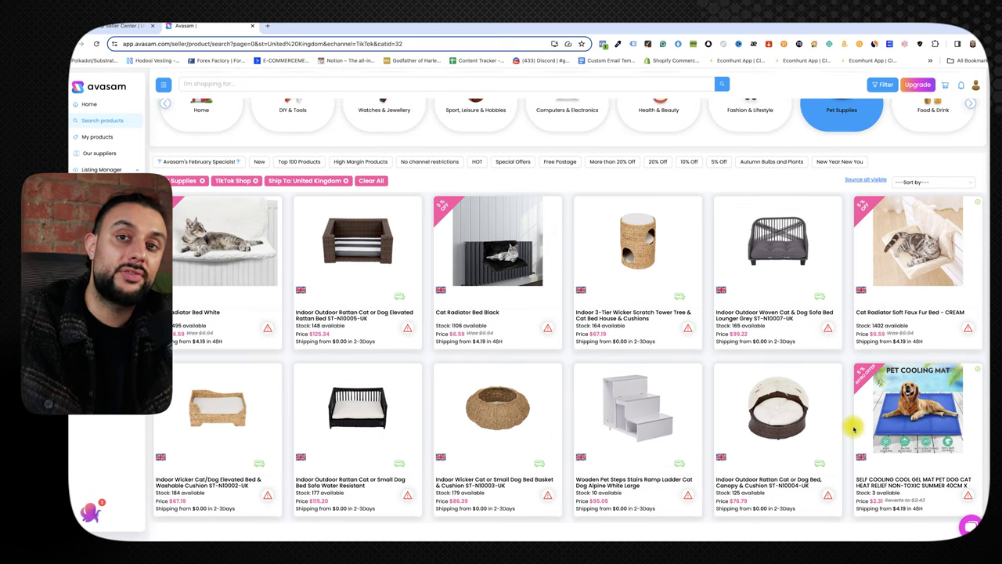
mouse_move(549, 280)
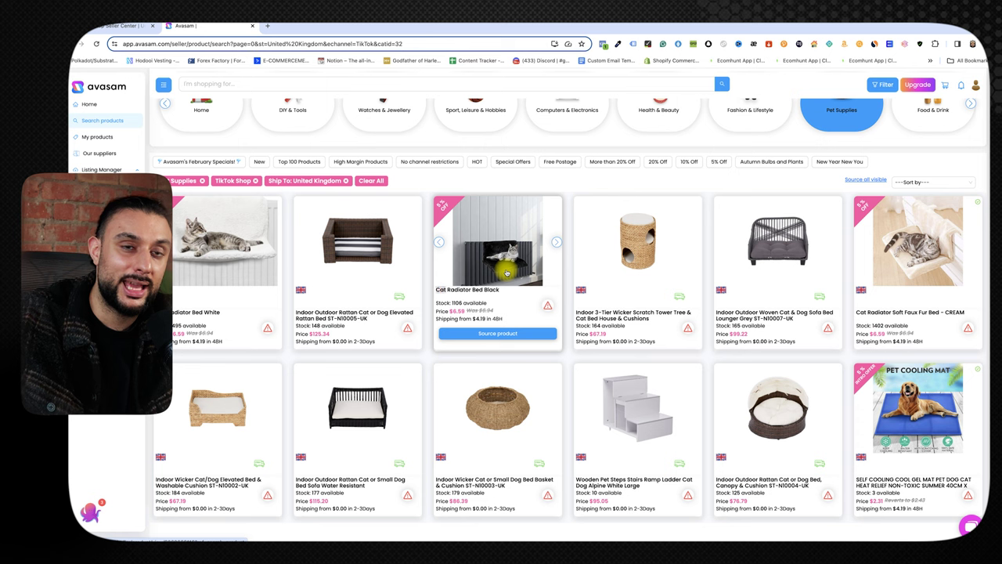
mouse_move(297, 251)
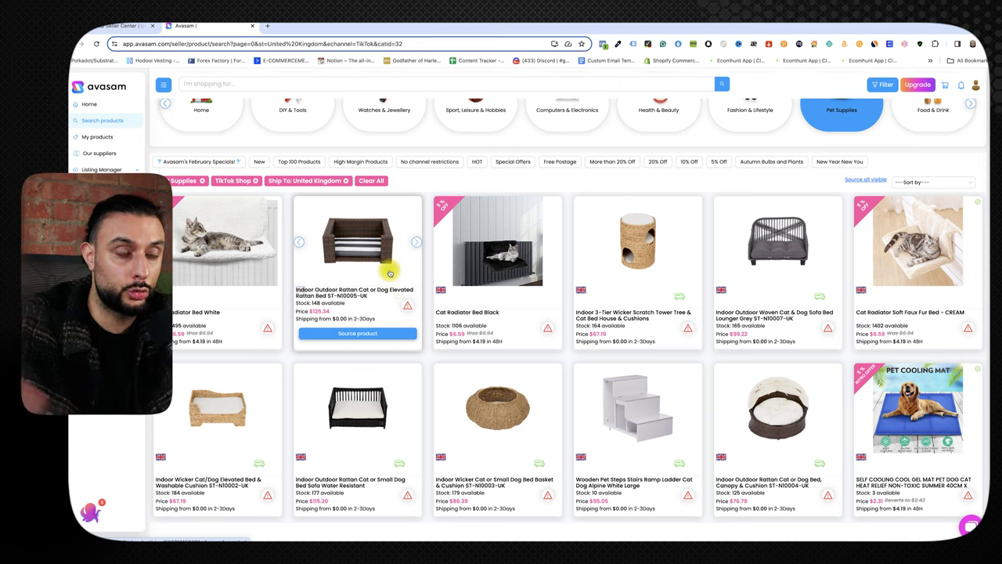
- Open the Cat Radiator Bed Black product and review its description and supplier terms
click(499, 259)
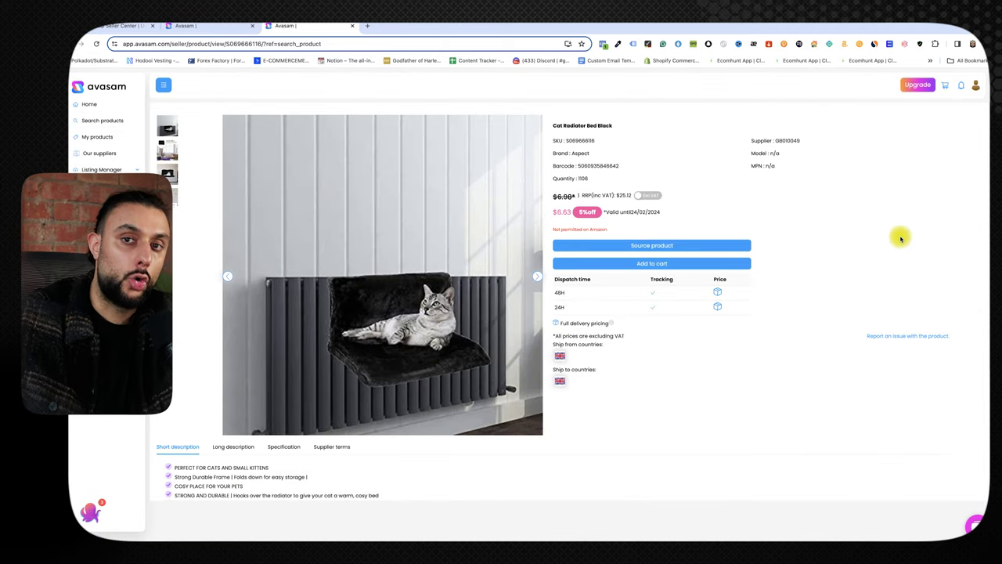
scroll(883, 288, down, 3)
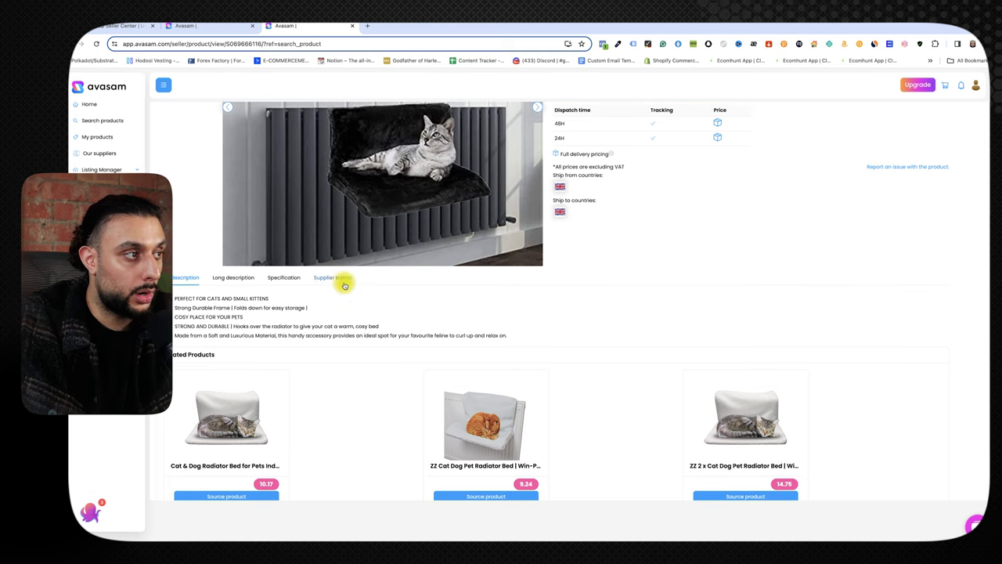
click(342, 282)
scroll(619, 374, down, 2)
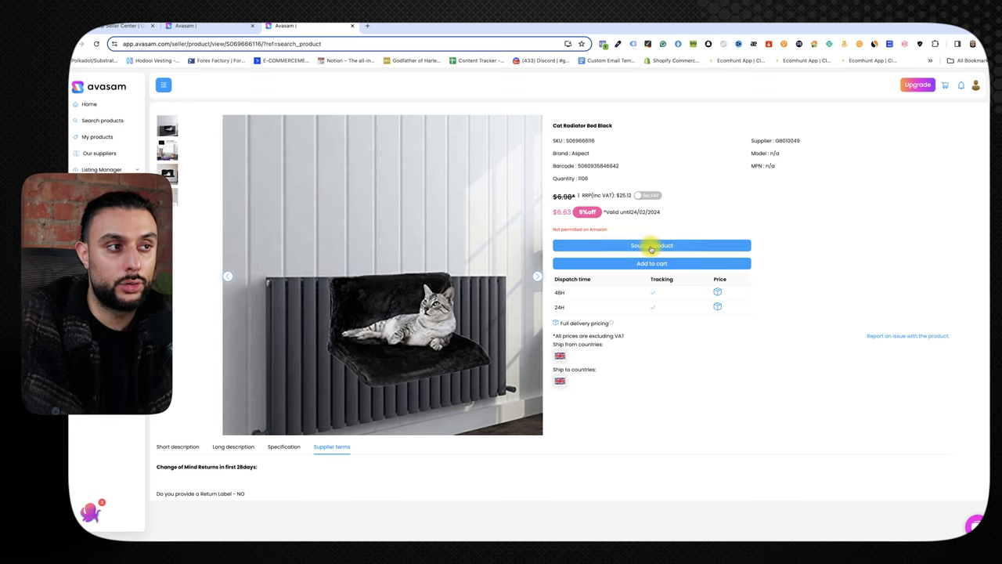
- Source the Cat Radiator Bed Black and check the sourced items in the My products list
click(651, 247)
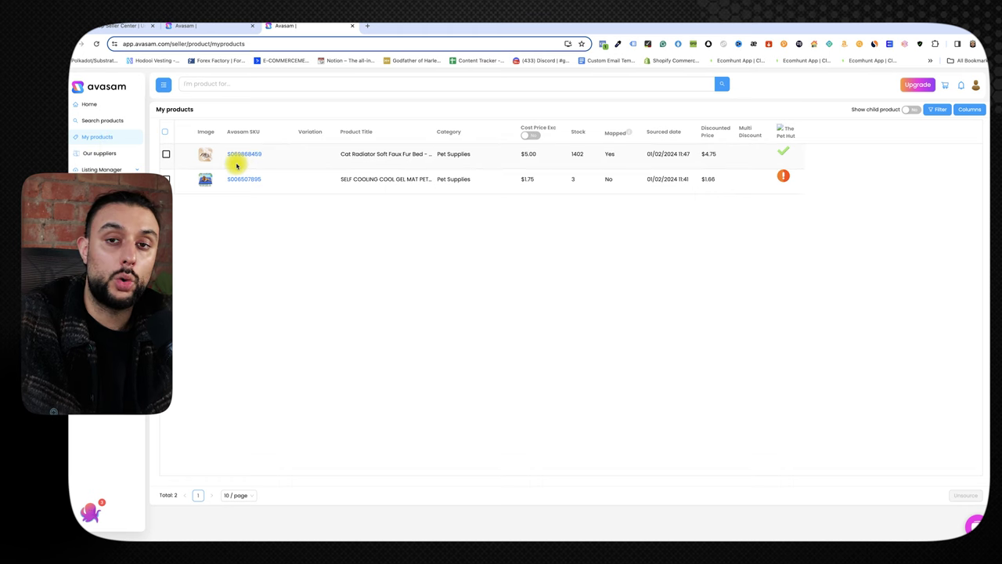
click(166, 153)
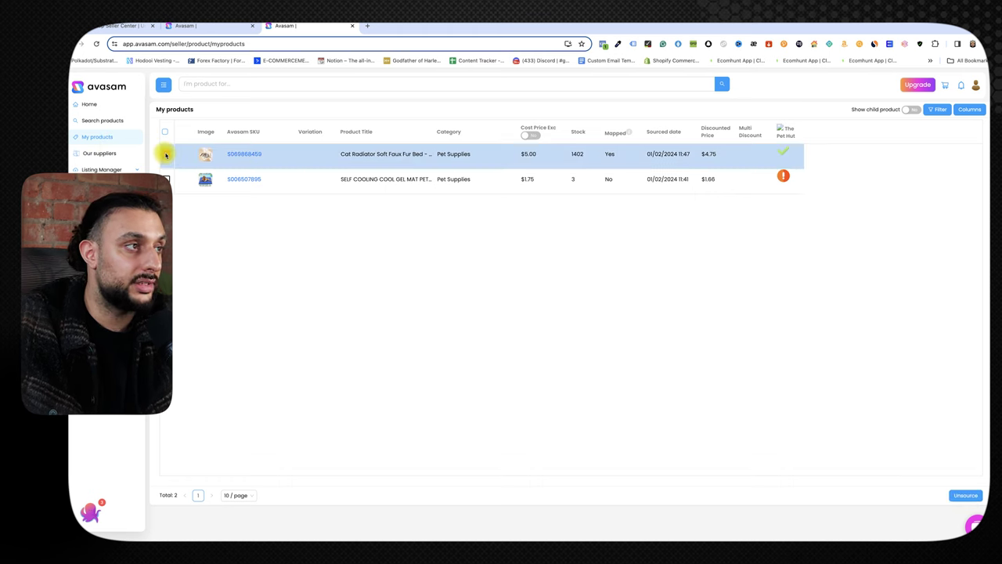
click(166, 154)
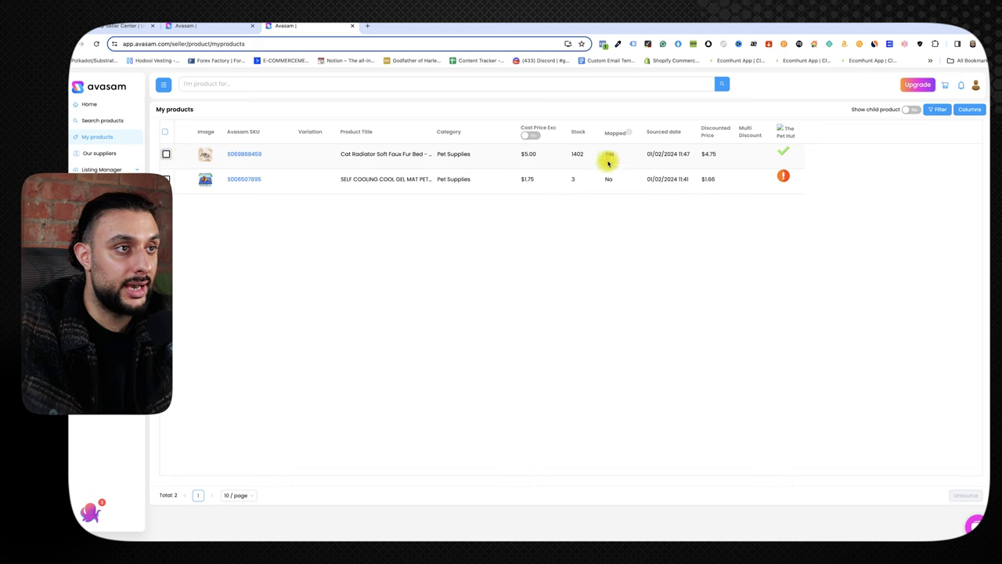